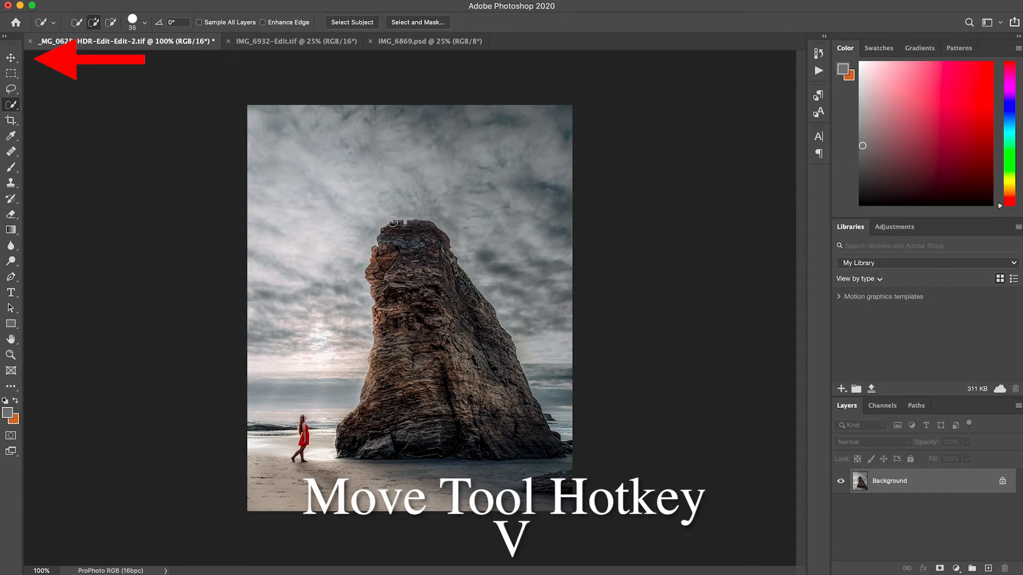
- Duplicate the Background layer and shift the copy up and to the right with the Move tool
key(v)
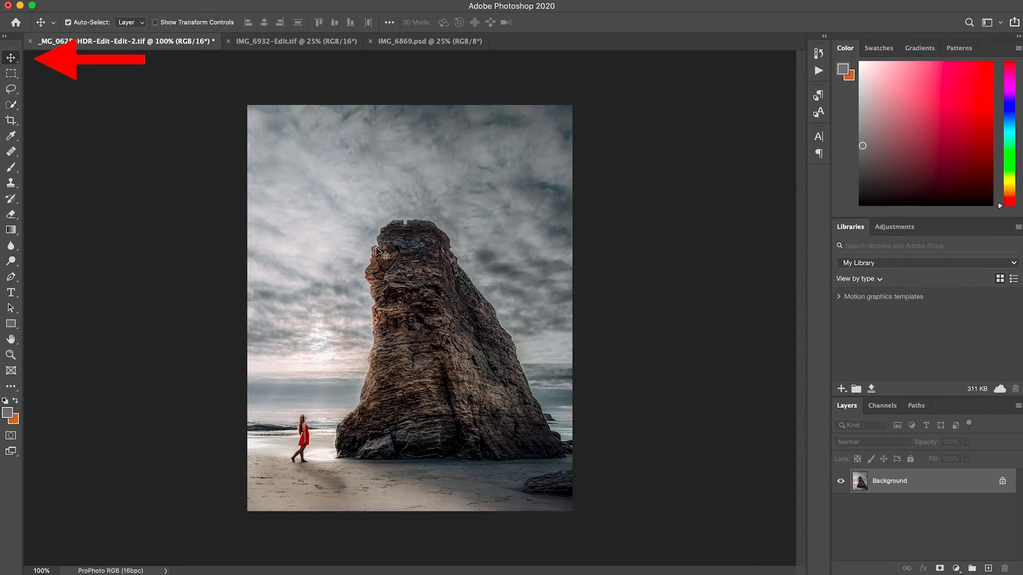
drag(398, 260, 318, 225)
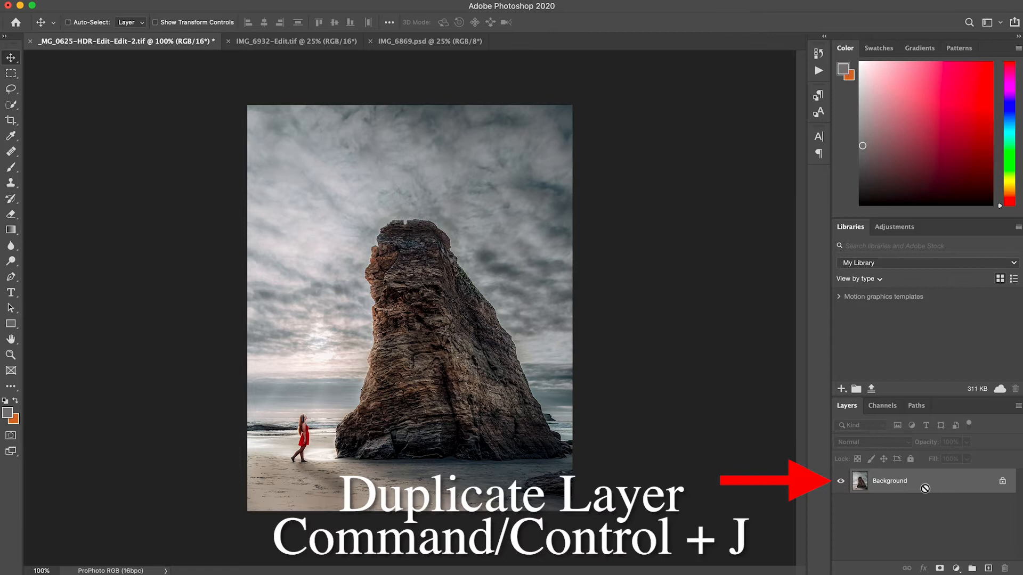
key(super+j)
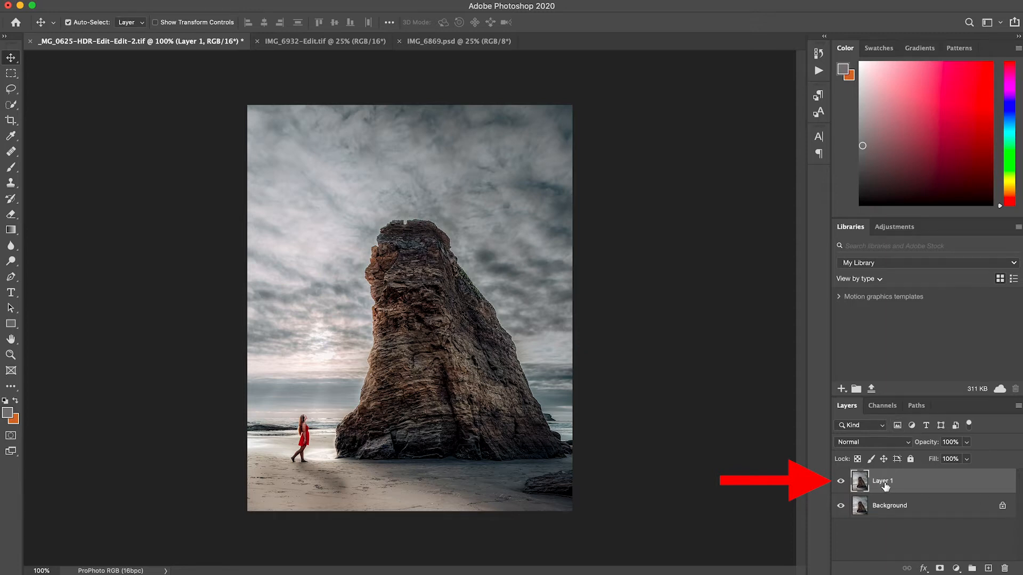
drag(427, 307, 510, 278)
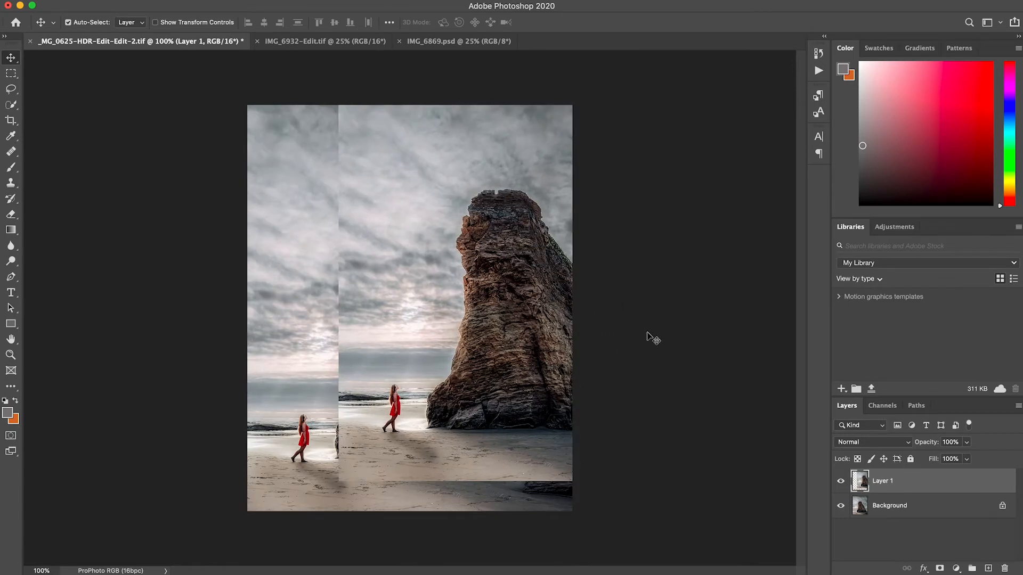
- Hide the shifted Layer 1 and try to move the locked Background image
click(841, 480)
drag(385, 294, 352, 349)
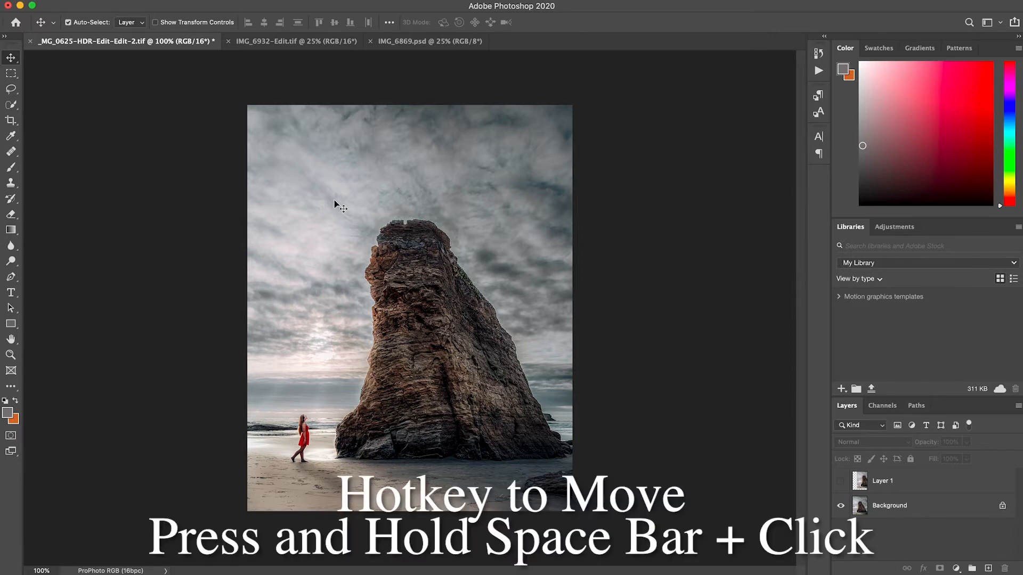
- Inspect the rock formation up close at 400% zoom, and return to the 100% view
key(super+plus)
key(super+plus)
key(super+plus)
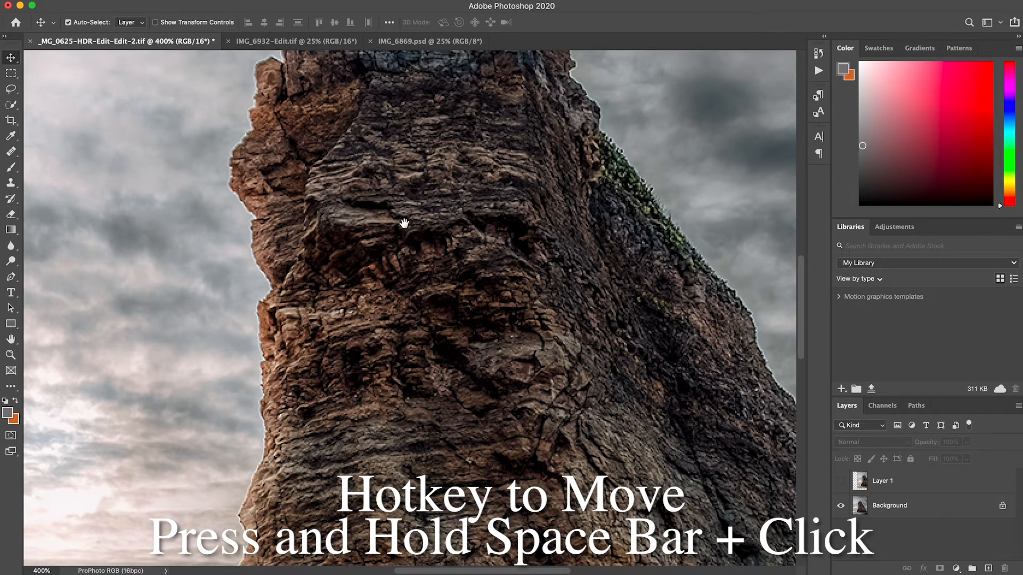
drag(301, 290, 731, 250)
drag(436, 341, 666, 279)
drag(546, 267, 81, 85)
drag(561, 338, 777, 387)
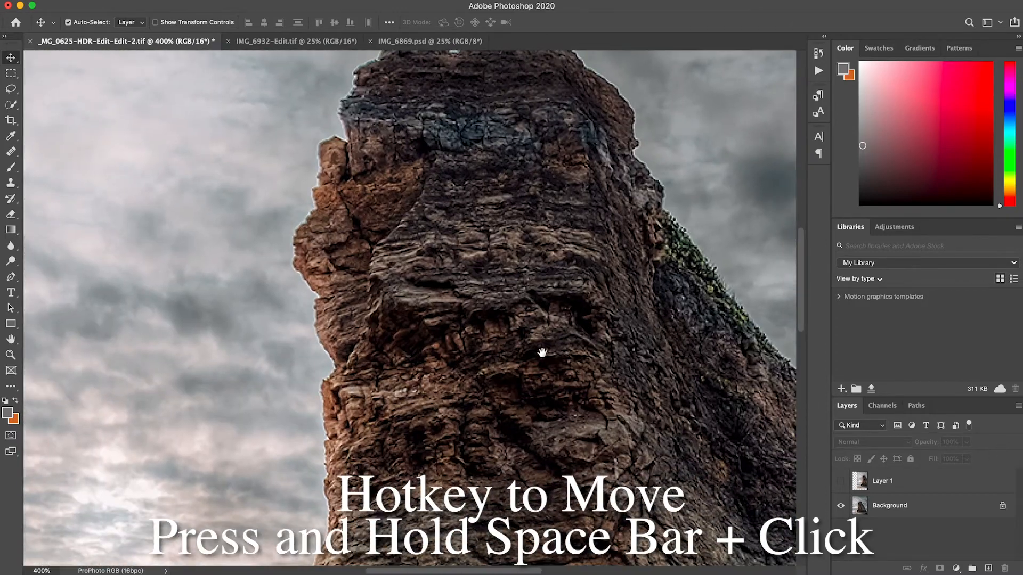
drag(541, 352, 452, 250)
key(super+minus)
key(super+minus)
key(super+minus)
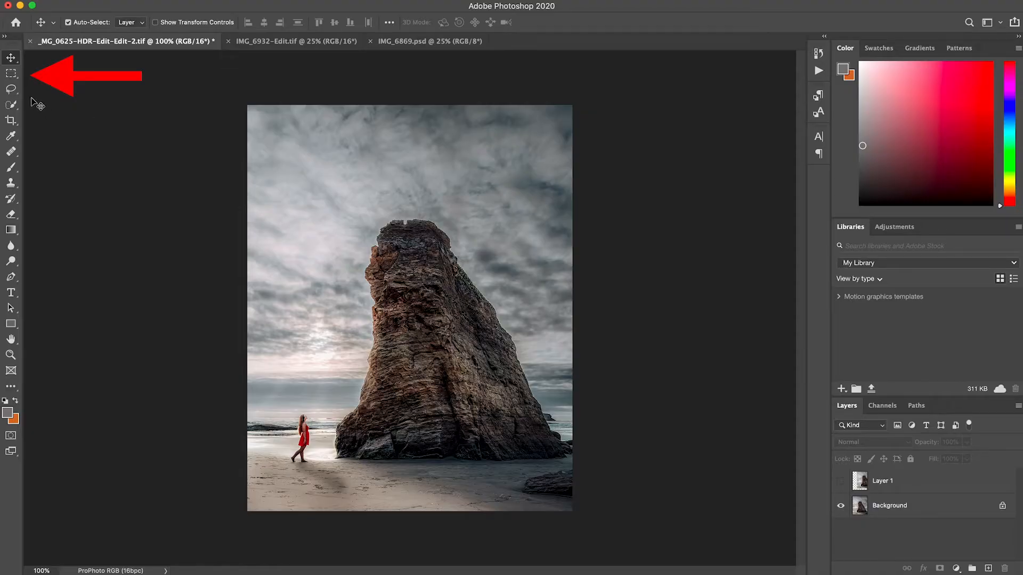
right_click(11, 59)
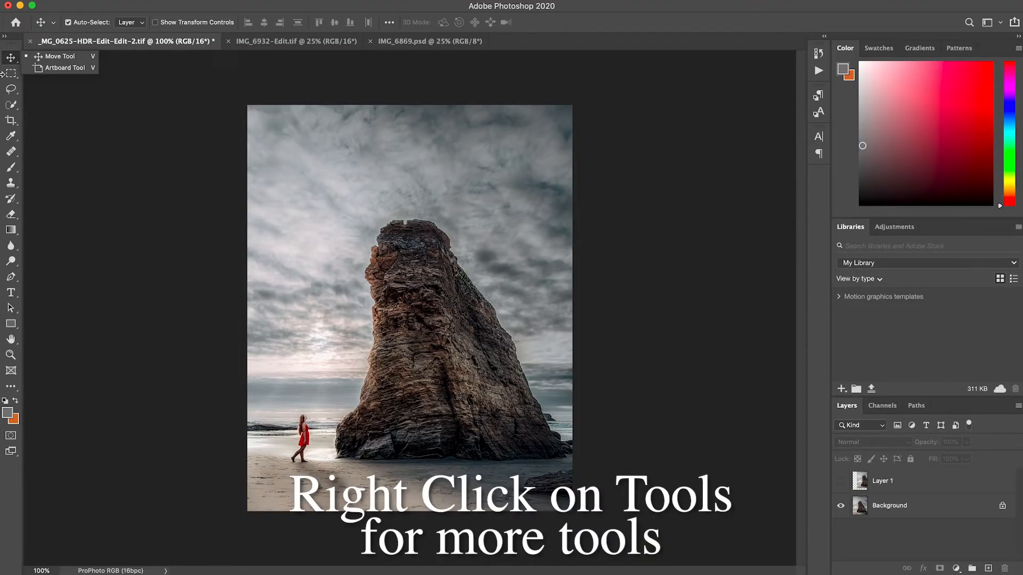
click(50, 99)
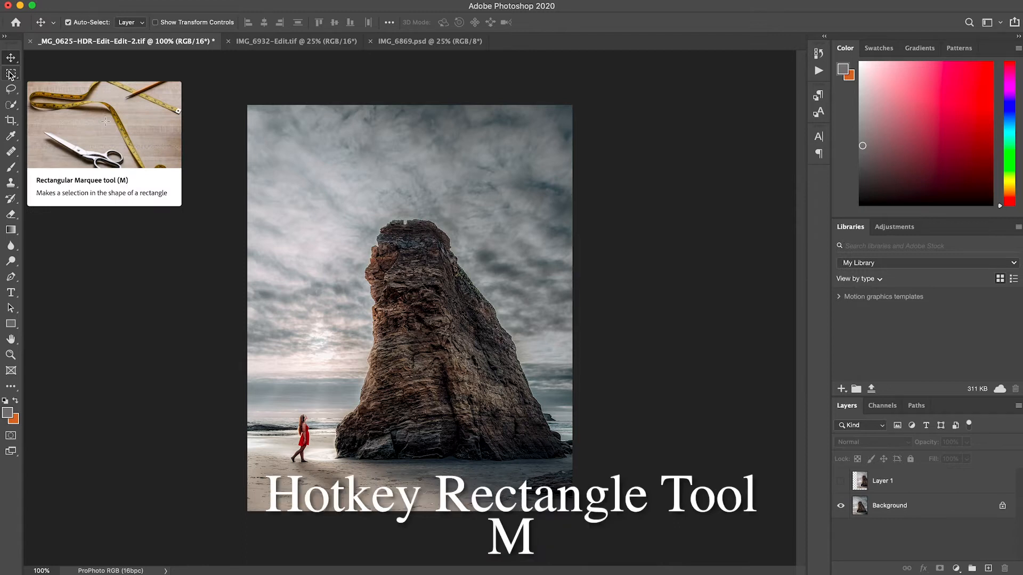
key(m)
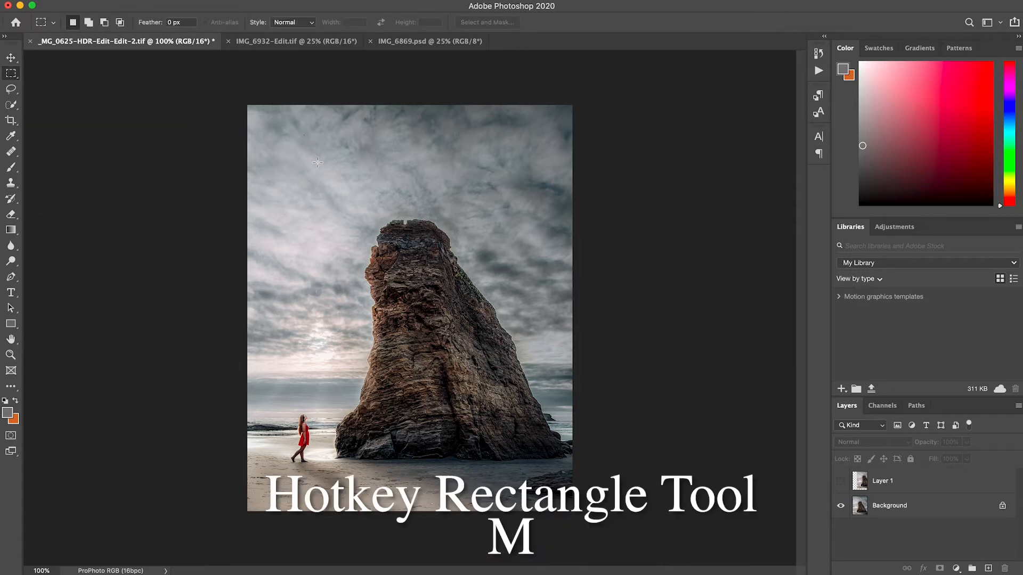
key(v)
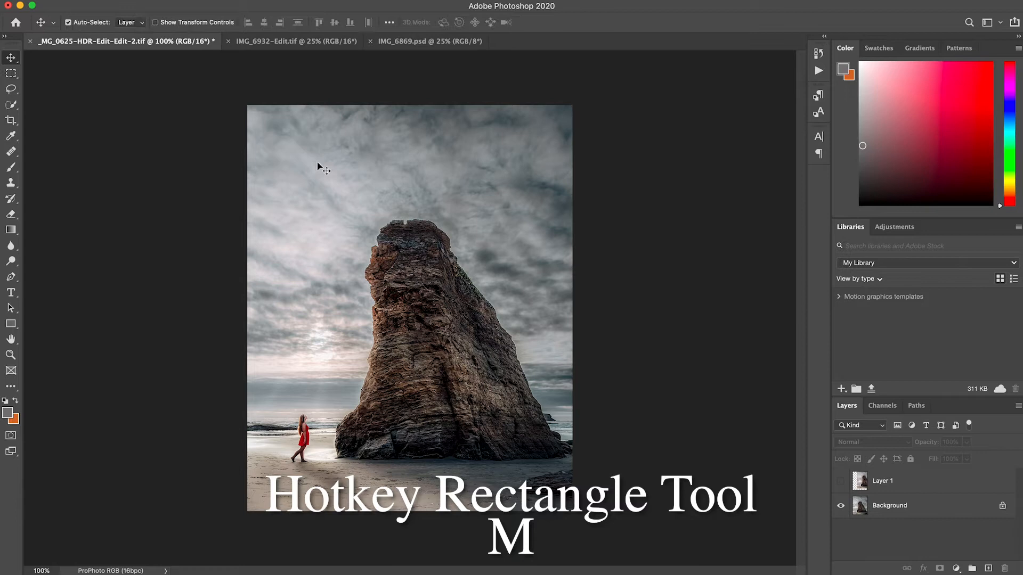
- Select the sky across the full image width, down to the rock's top, with the Rectangular Marquee tool
key(m)
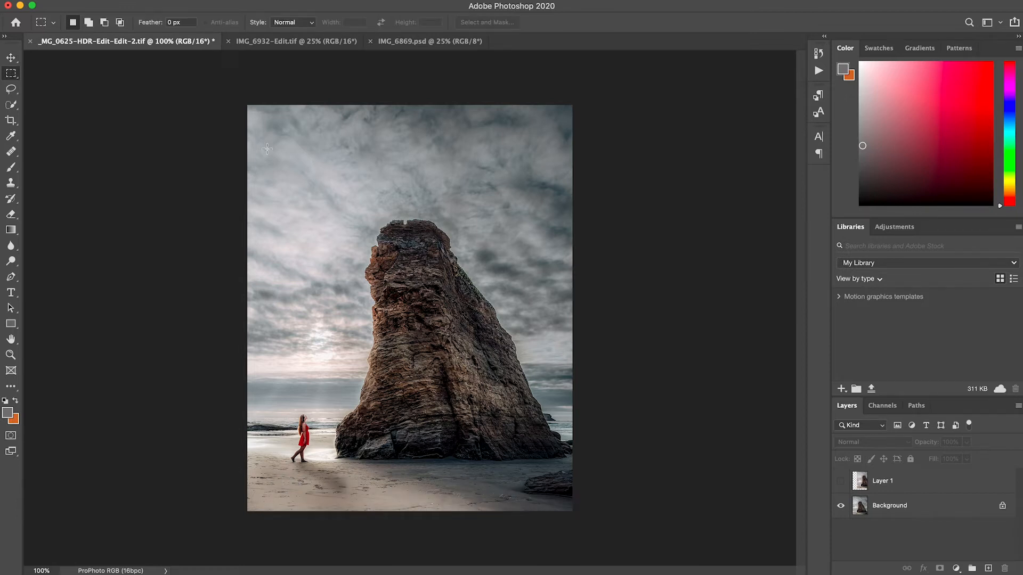
right_click(13, 73)
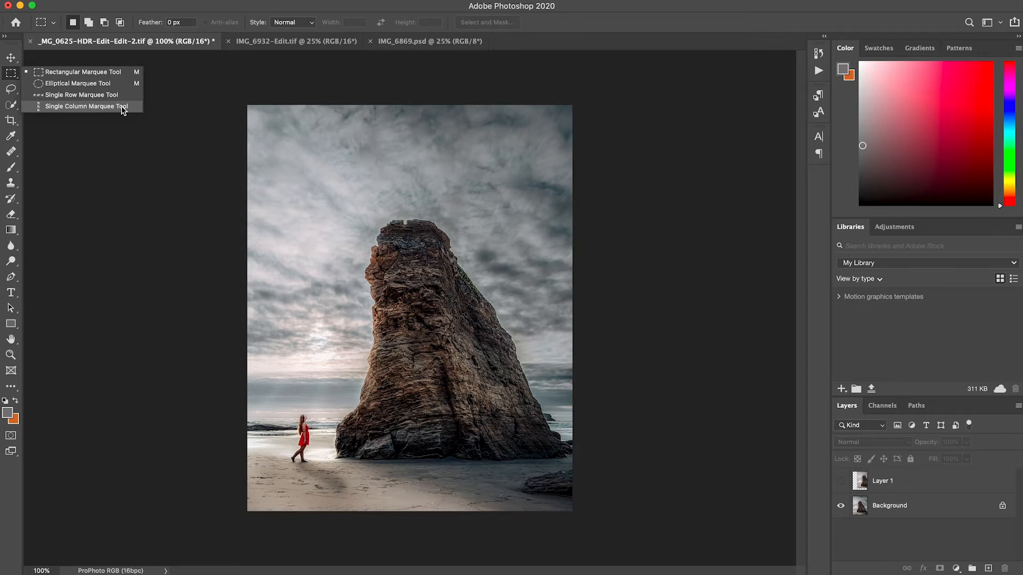
click(88, 72)
drag(248, 105, 599, 223)
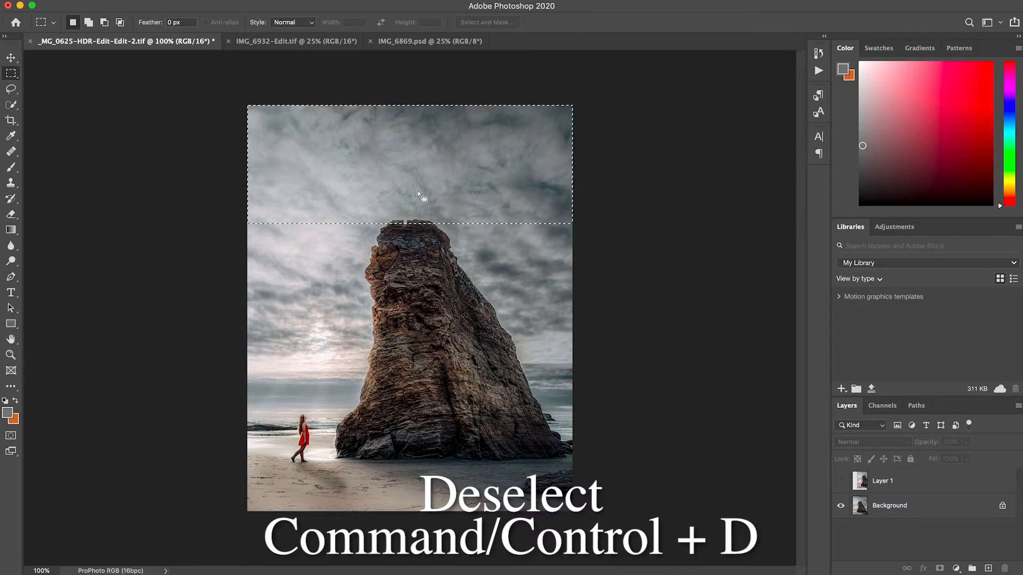
- Deselect the rectangular sky area and restore it with Reselect
right_click(412, 182)
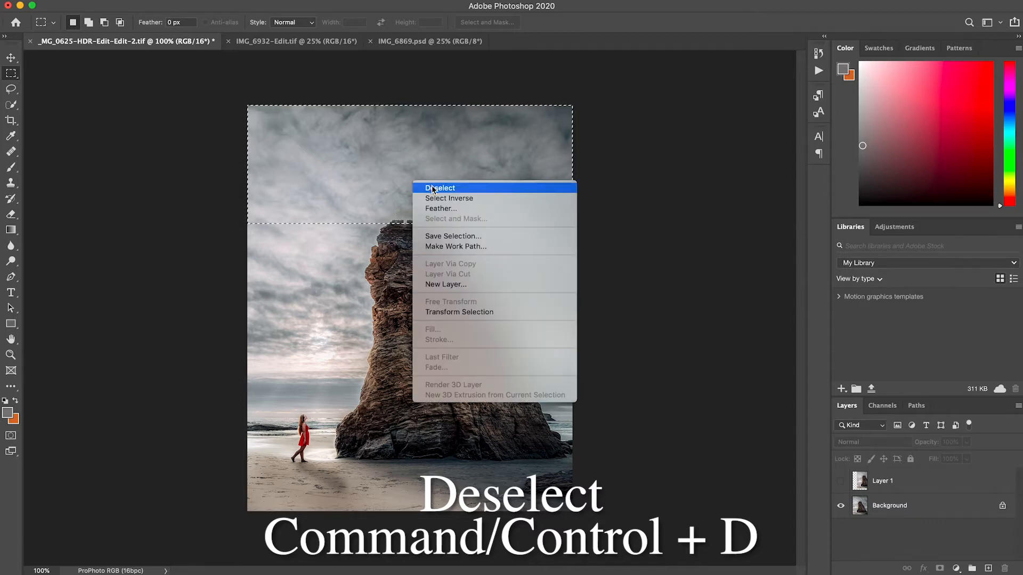
click(431, 187)
key(ctrl+shift+d)
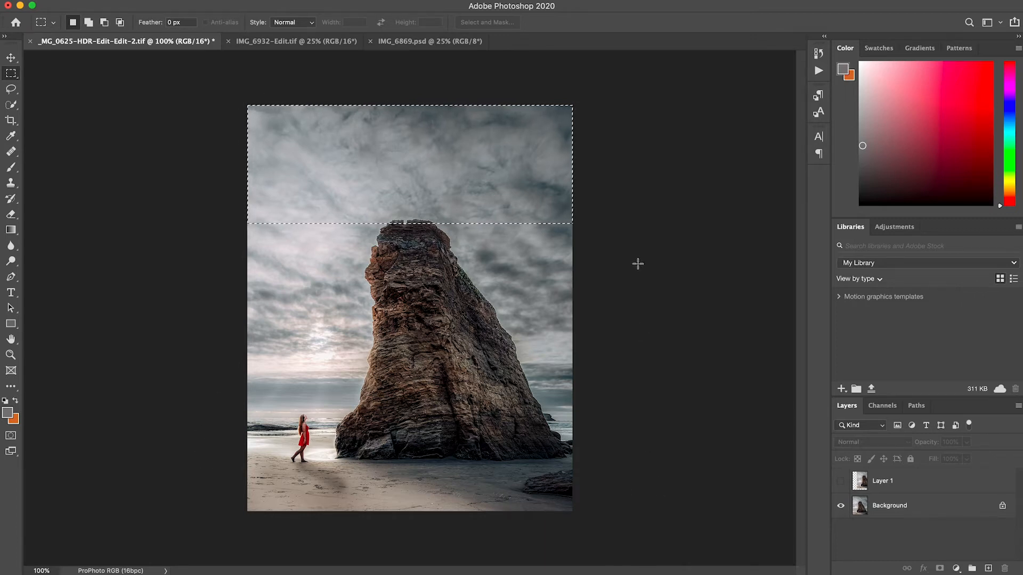
- Invert the sky selection to cover the area below it
right_click(401, 168)
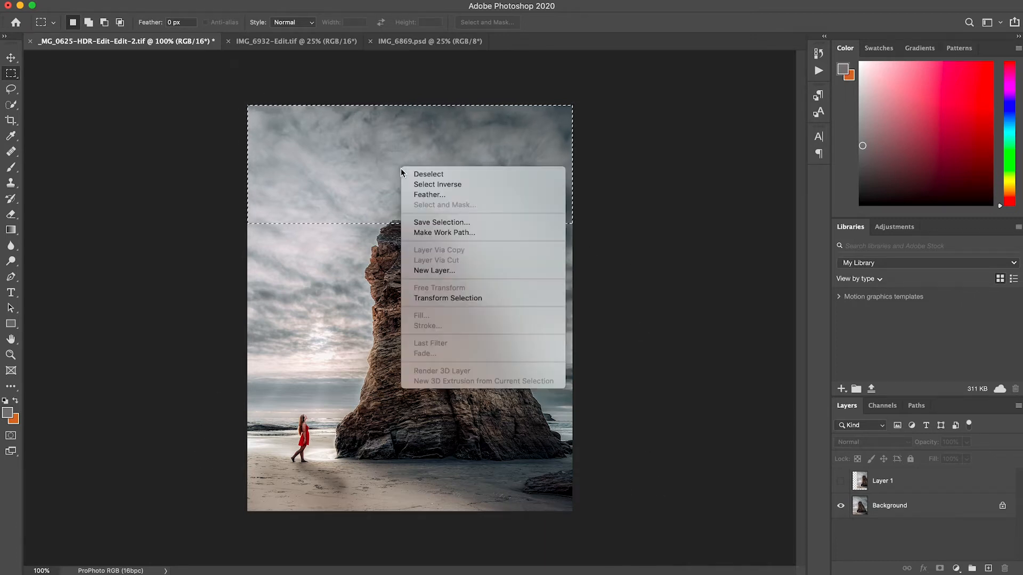
click(433, 184)
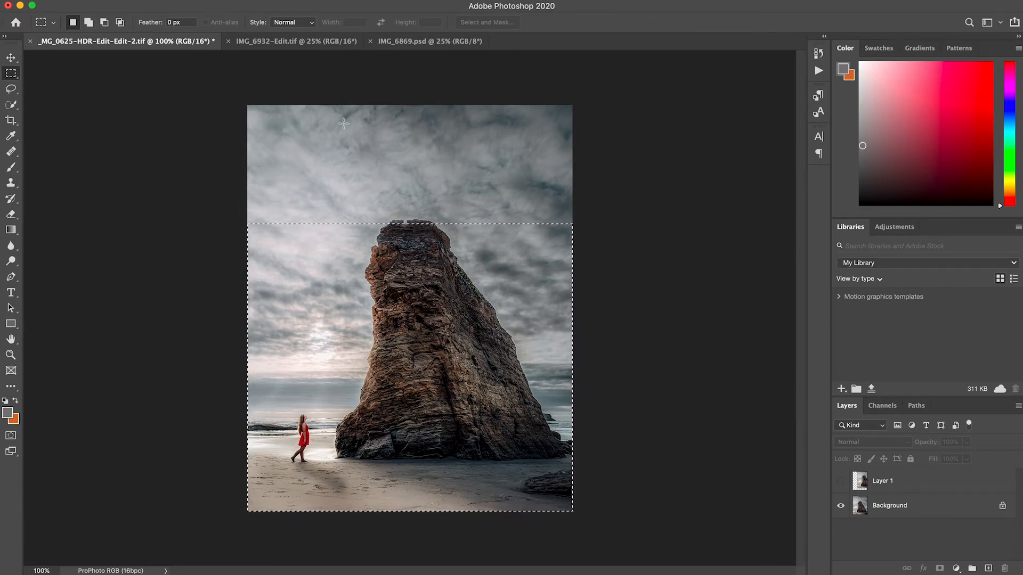
- Subtract the left part of the selection up to the rock's left side, and clear the remaining selection
key(alt)
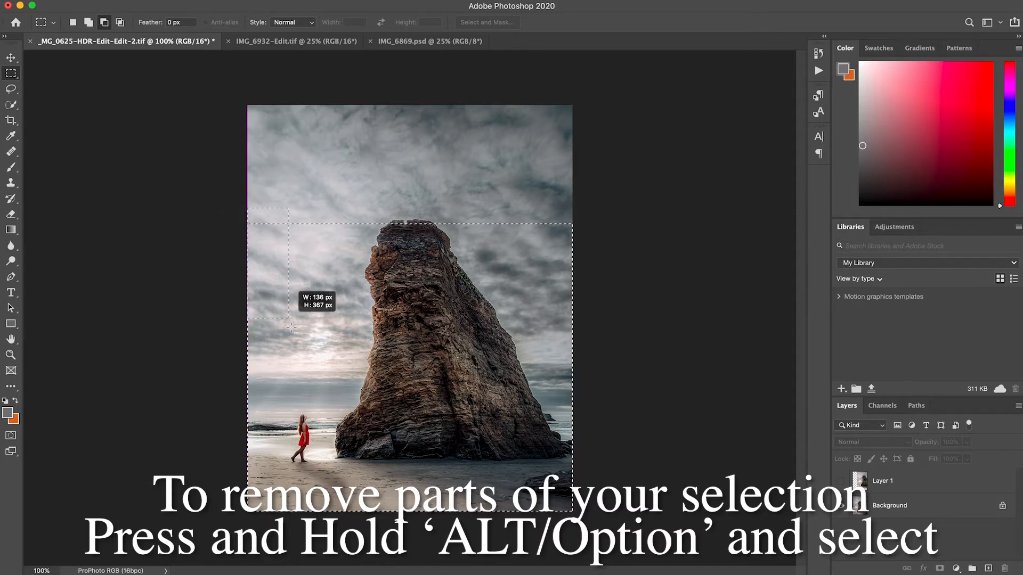
drag(382, 560, 382, 561)
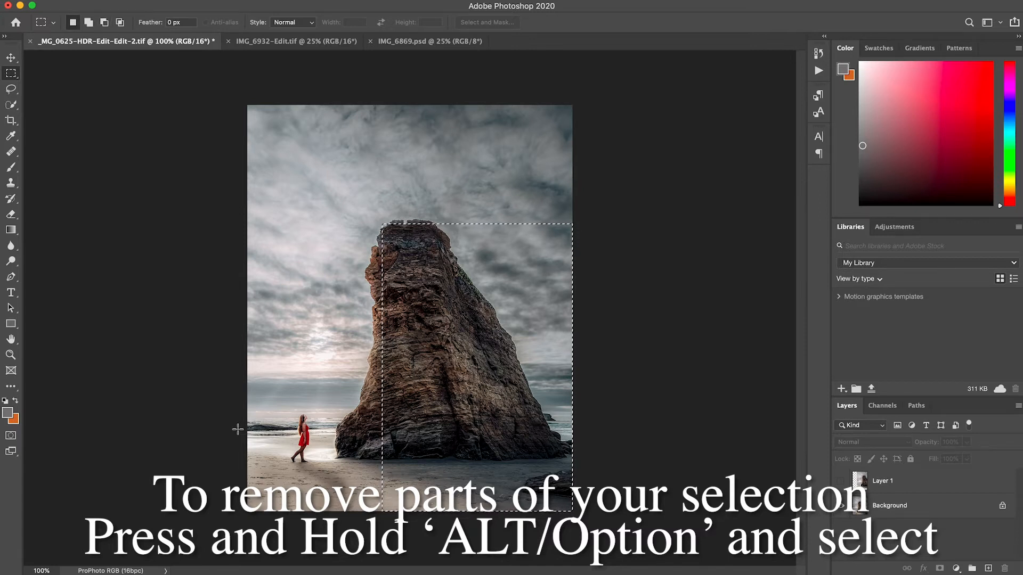
click(254, 395)
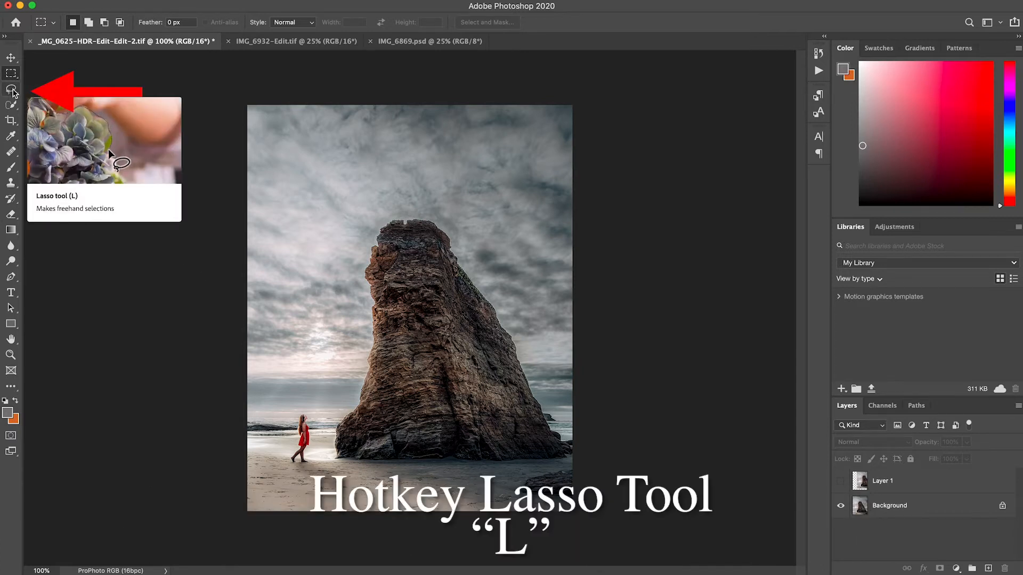
- Draw a rough freehand selection around the rock and the woman with the Lasso tool
key(l)
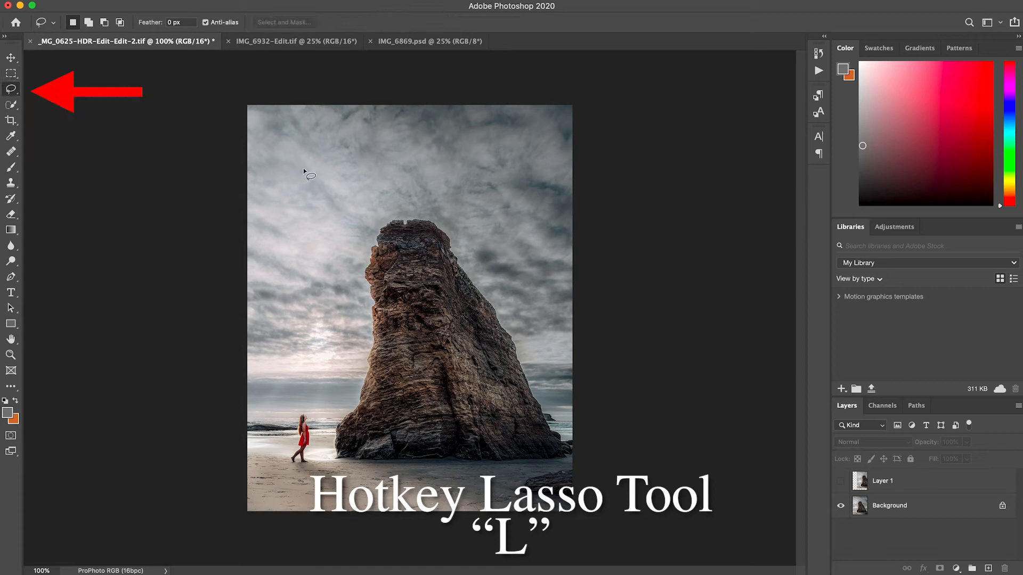
right_click(16, 96)
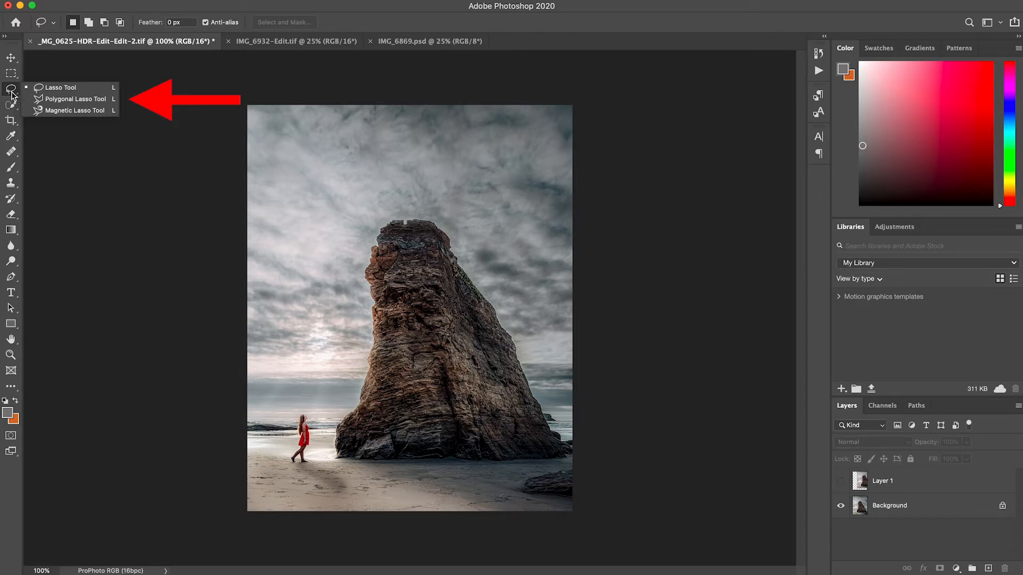
click(12, 94)
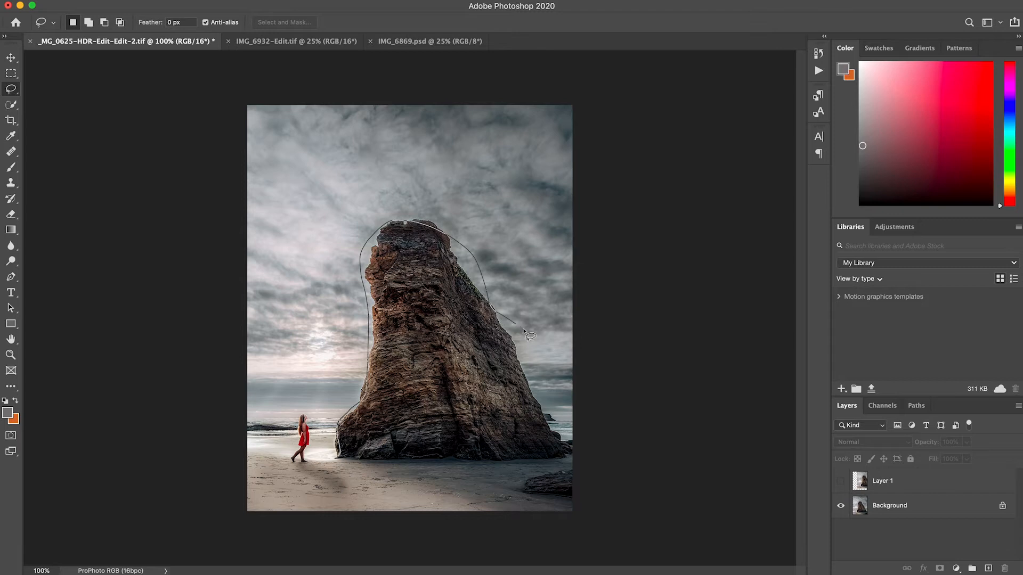
mouse_move(549, 372)
mouse_down()
mouse_move(500, 431)
mouse_move(528, 484)
mouse_move(454, 490)
mouse_up()
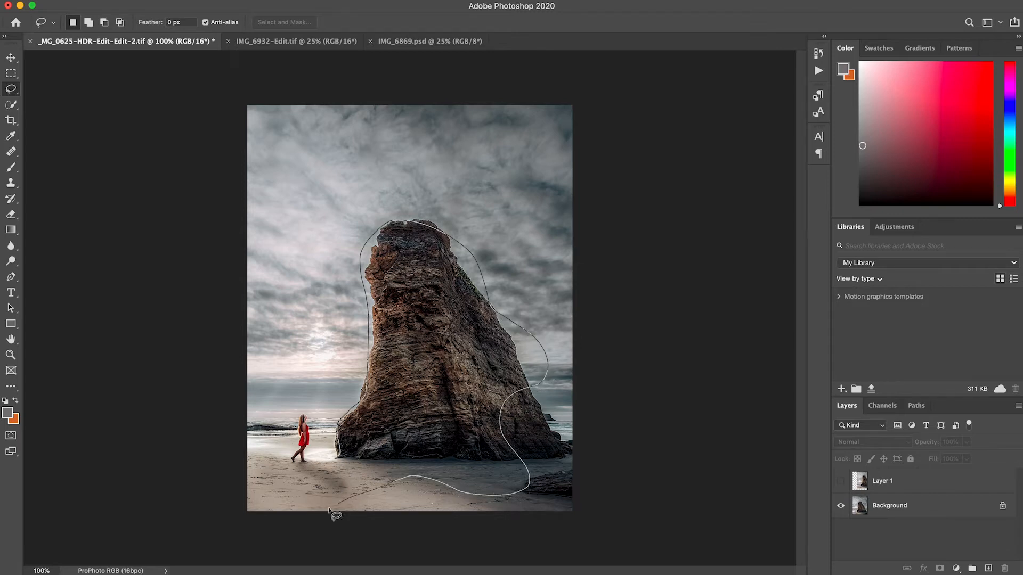
mouse_move(285, 473)
mouse_down()
mouse_move(272, 365)
mouse_move(297, 273)
mouse_up()
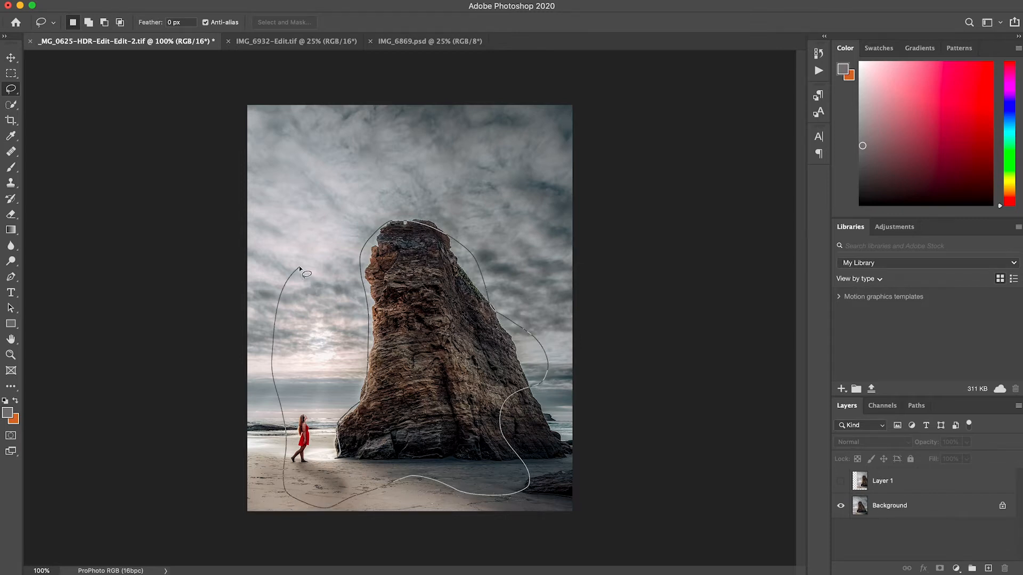
drag(300, 269, 299, 269)
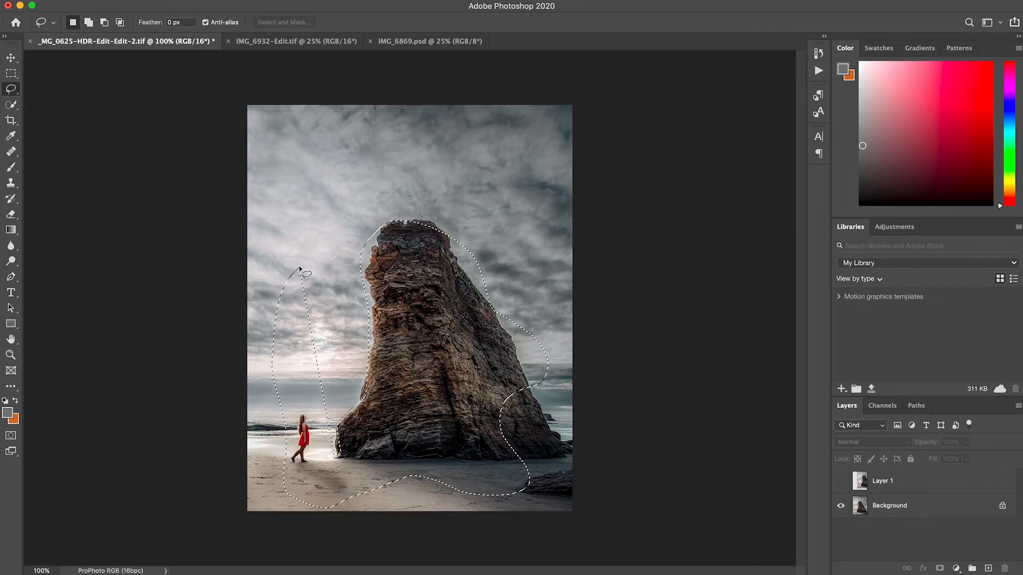
- Replace the selection with a freehand one of the sky, following the rock's outline and passing outside the canvas edges
click(242, 113)
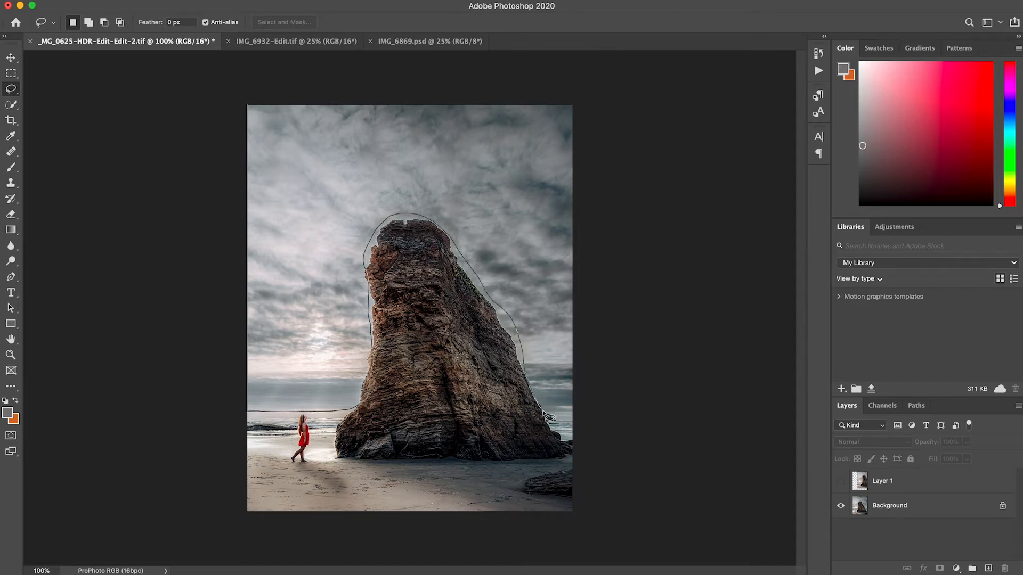
drag(585, 414, 624, 94)
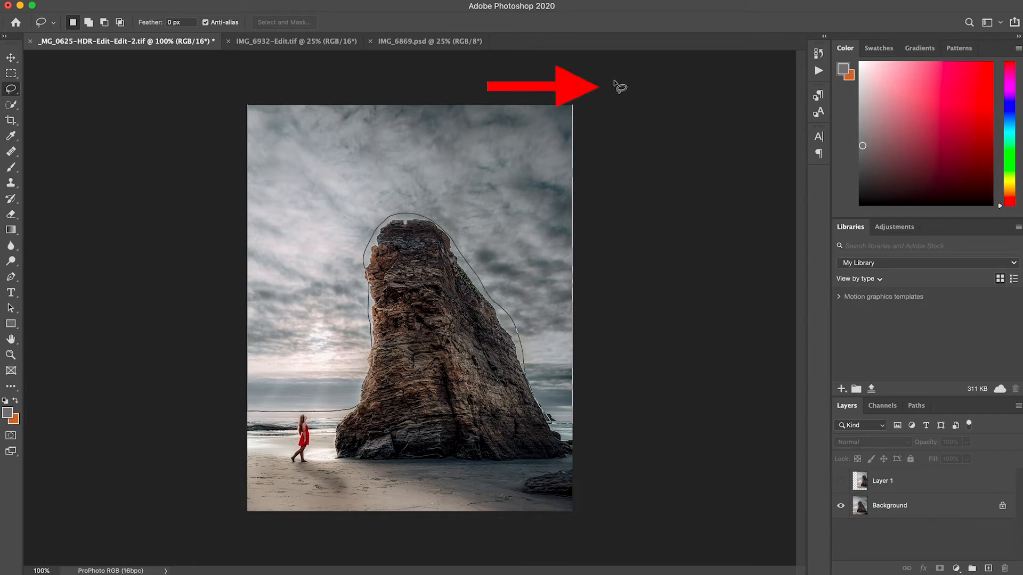
drag(620, 87, 619, 86)
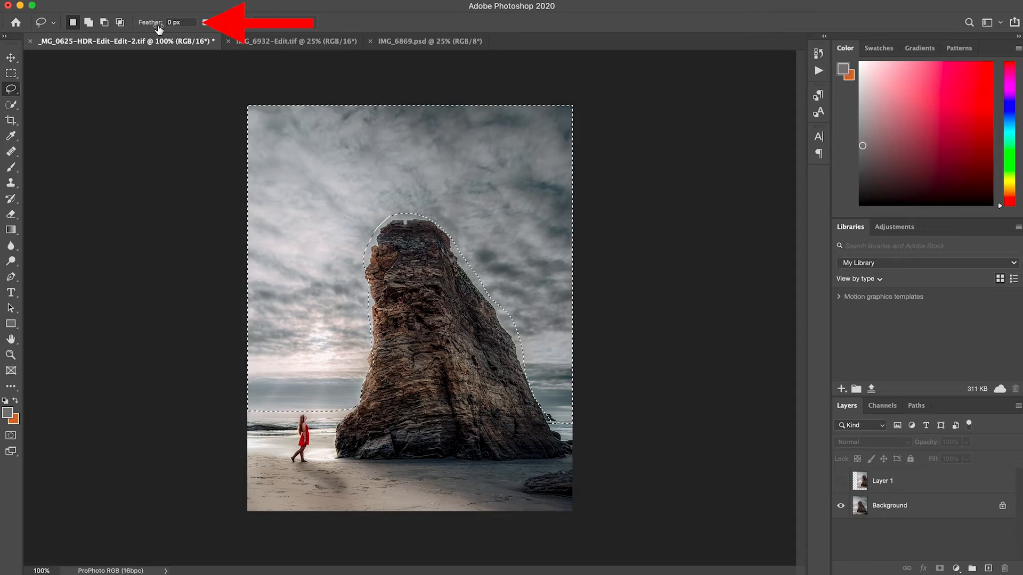
- Set the Lasso feather to 30 px and draw a new freehand selection in the sky above the rock
drag(148, 26, 195, 24)
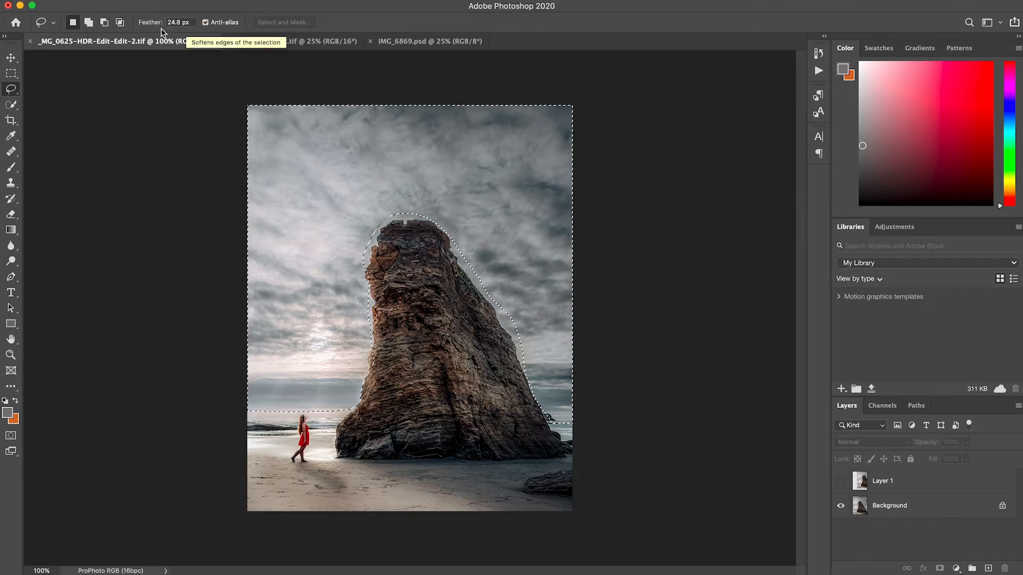
click(265, 108)
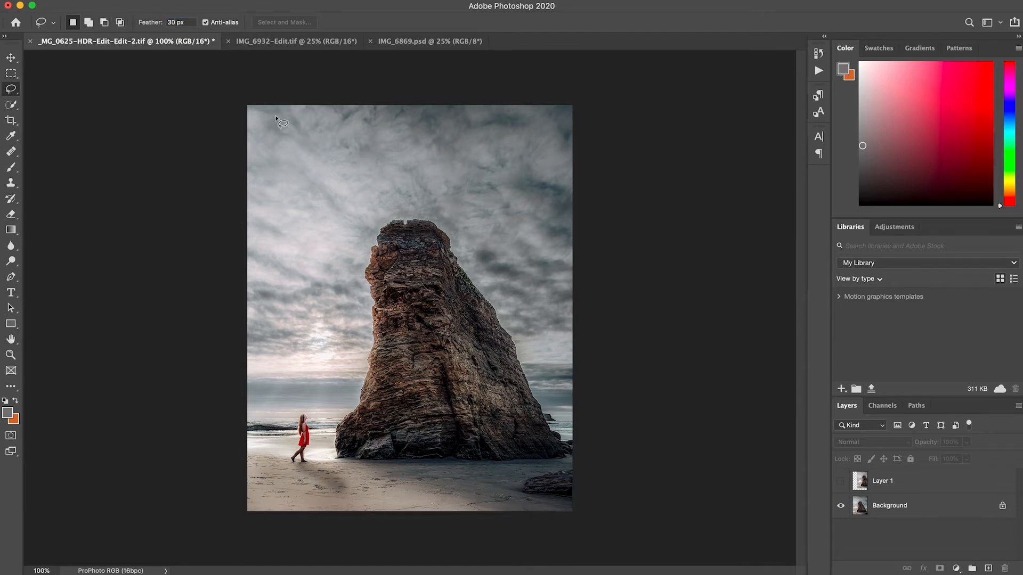
mouse_move(454, 217)
mouse_down()
mouse_move(557, 234)
mouse_move(320, 117)
mouse_move(278, 116)
mouse_up()
- Switch to the Brush tool and set the foreground colour to bright red
key(b)
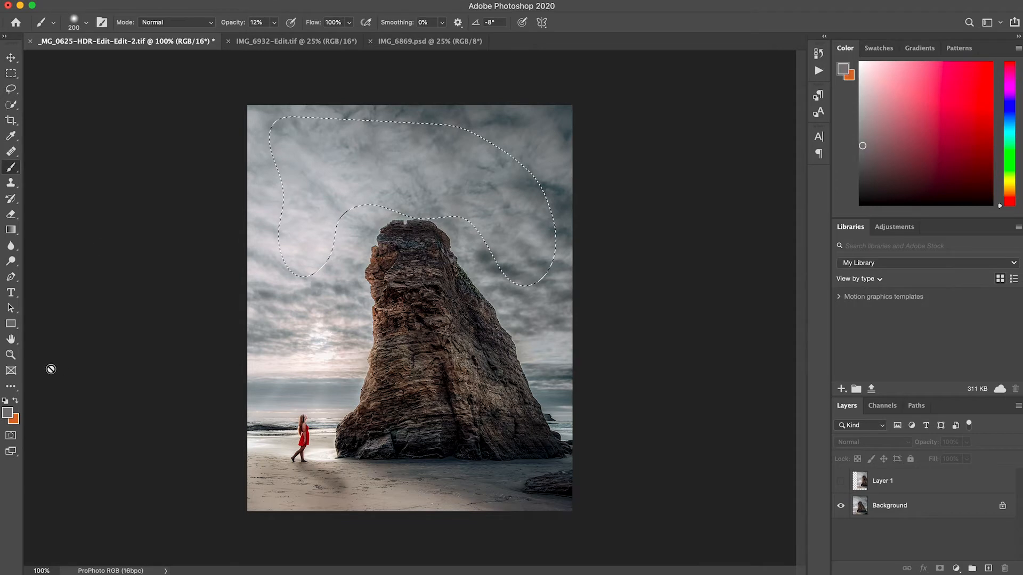
click(7, 412)
click(498, 149)
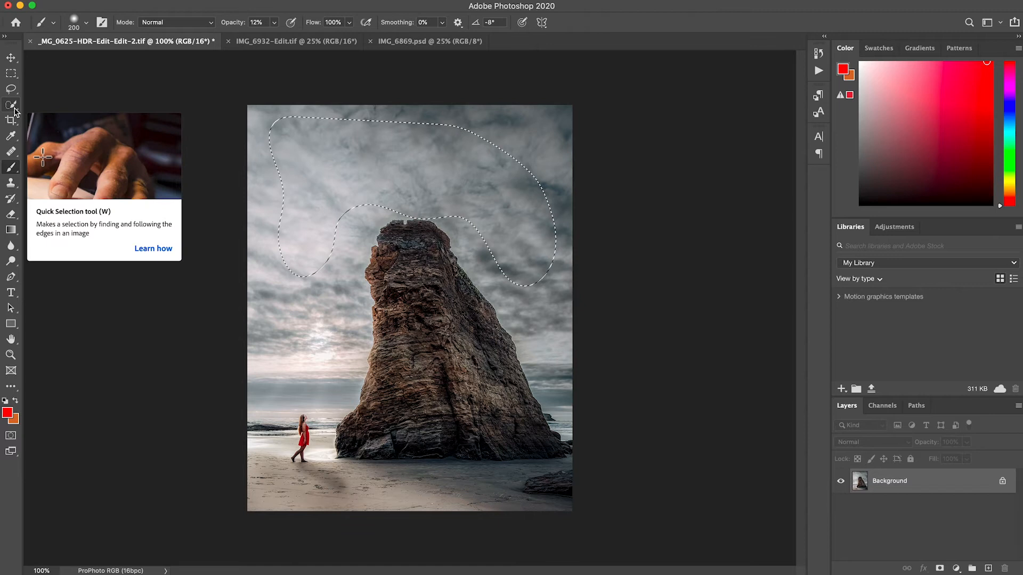
- Paint red over the feathered sky selection with the Brush and examine its soft edge up close
click(12, 90)
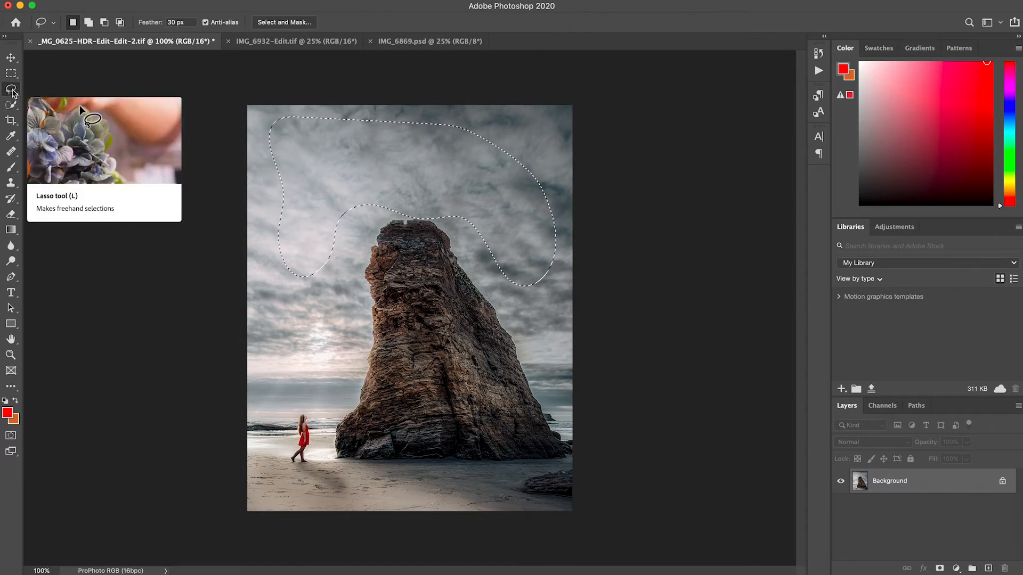
key(b)
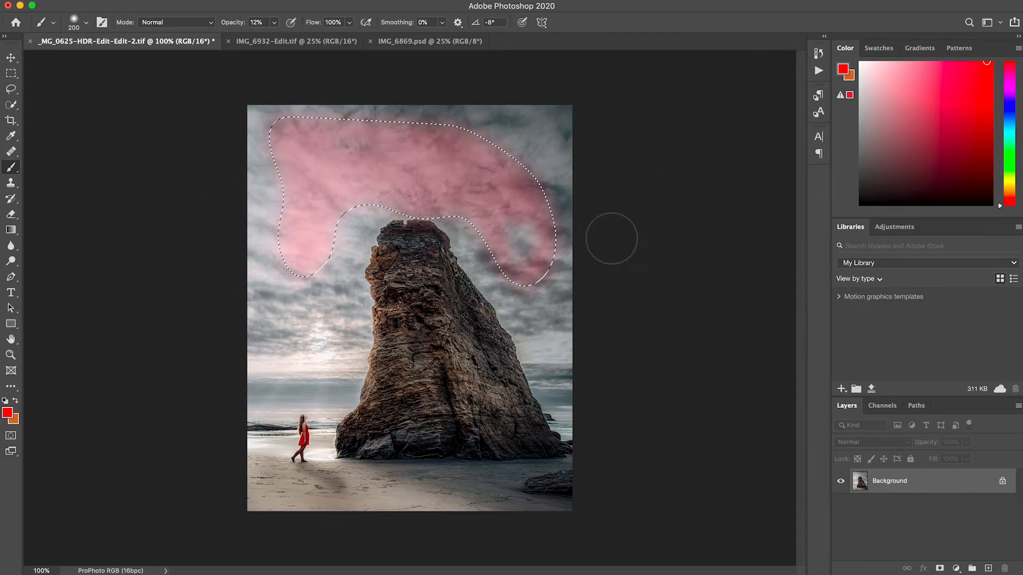
key(super+plus)
key(super+plus)
key(super+plus)
drag(119, 248, 523, 521)
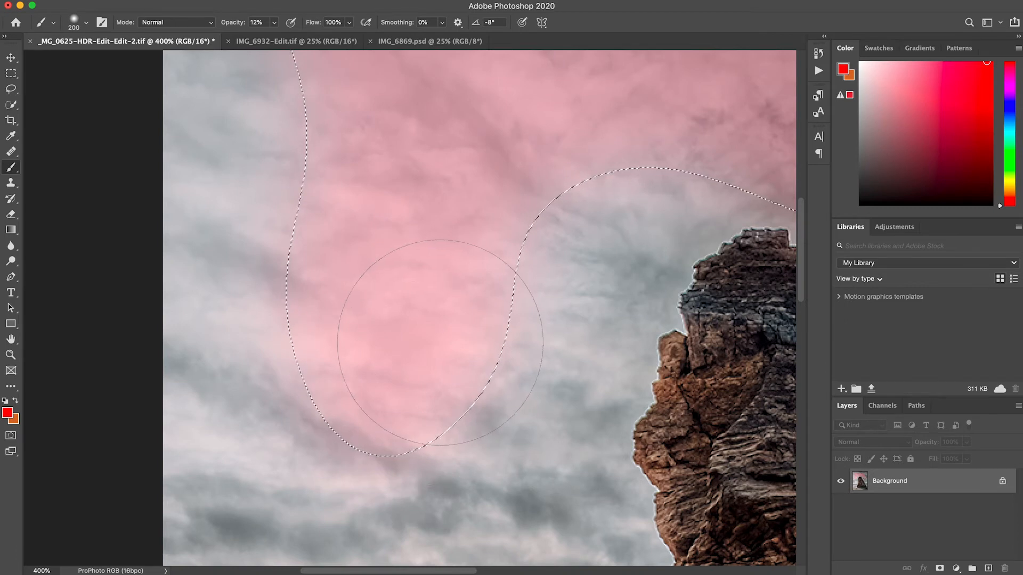
- Undo the red brush strokes in the sky and remove the selection
key(super+1)
key(super+z)
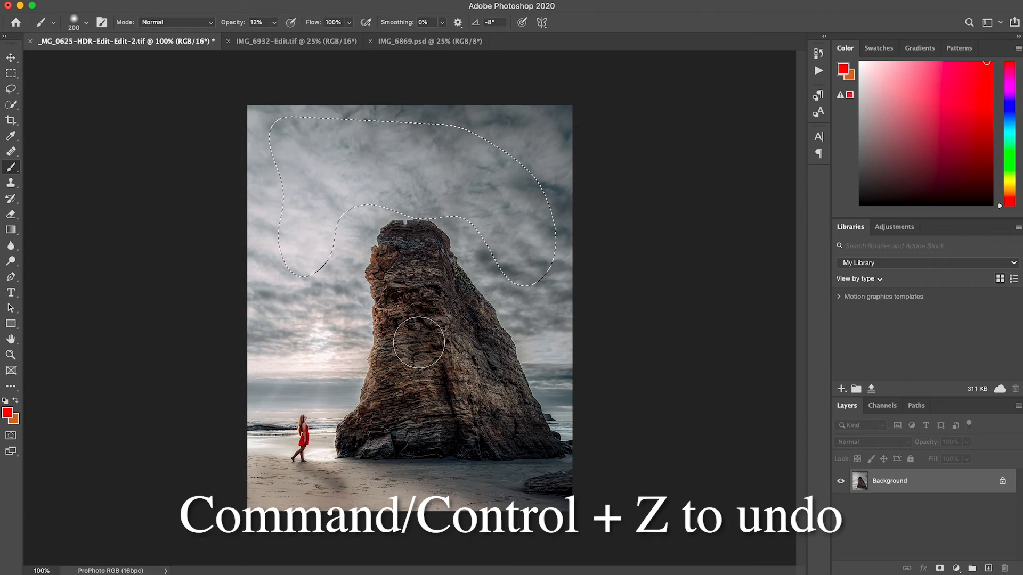
key(super+d)
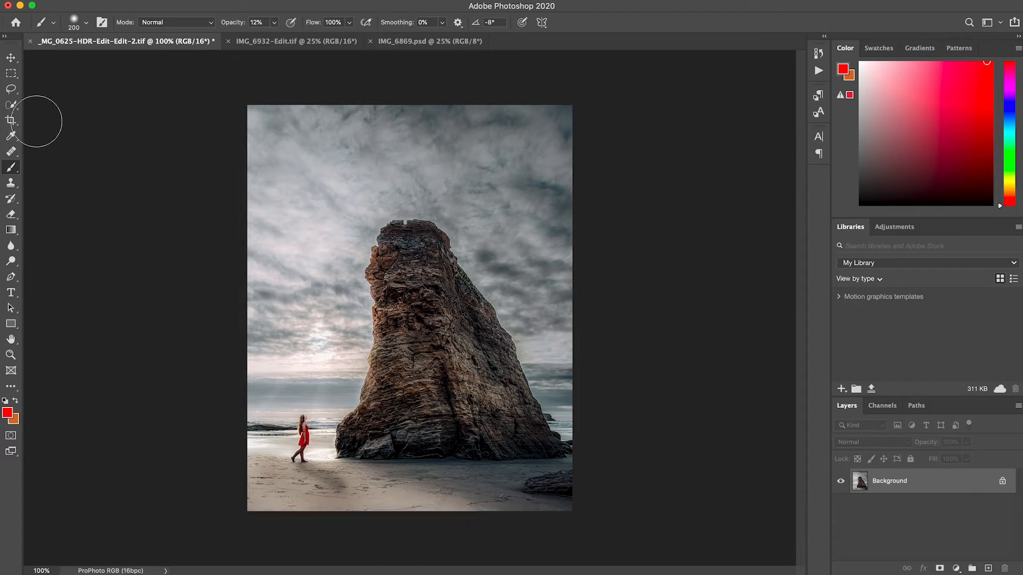
- Set the Lasso feather to 10 px and draw a freehand band-shaped selection across the sky above the rock
key(l)
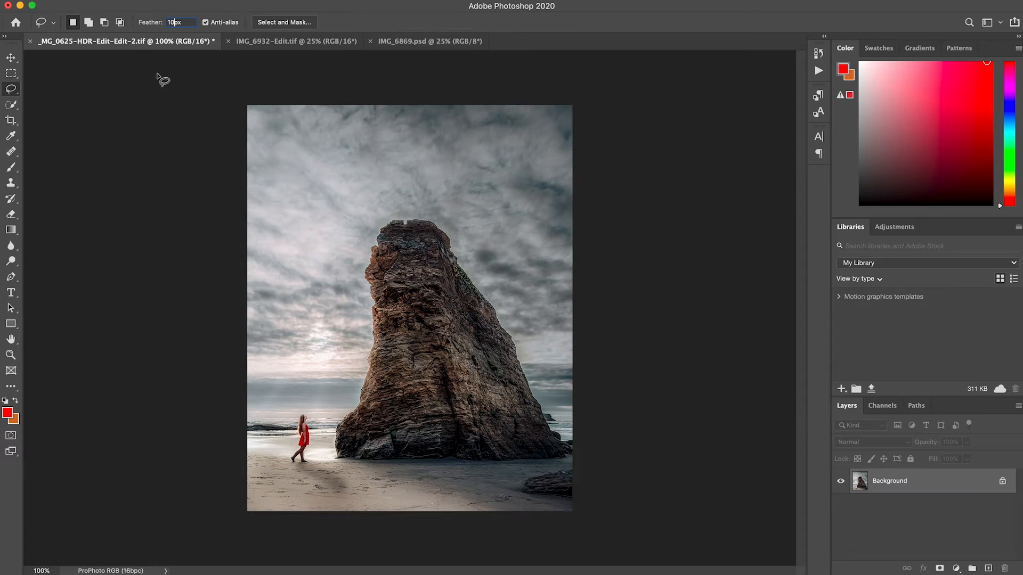
mouse_move(302, 136)
mouse_down()
mouse_move(266, 149)
mouse_move(323, 212)
mouse_up()
mouse_move(487, 228)
mouse_down()
mouse_move(444, 155)
mouse_move(332, 127)
mouse_move(312, 131)
mouse_up()
- Paint the band-shaped selection red with the Brush and compare its painted edge up close without and with the selection outline
key(b)
mouse_move(407, 159)
mouse_down()
mouse_move(434, 163)
mouse_move(329, 135)
mouse_move(213, 161)
mouse_move(276, 213)
mouse_move(559, 181)
mouse_up()
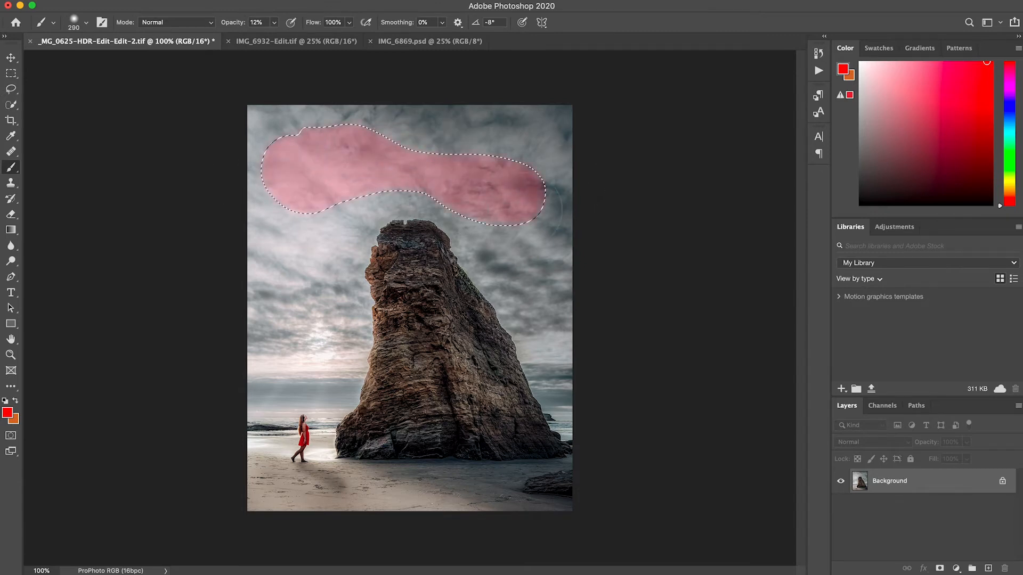
key(super+d)
key(super+plus)
key(super+plus)
key(super+plus)
drag(441, 187, 614, 522)
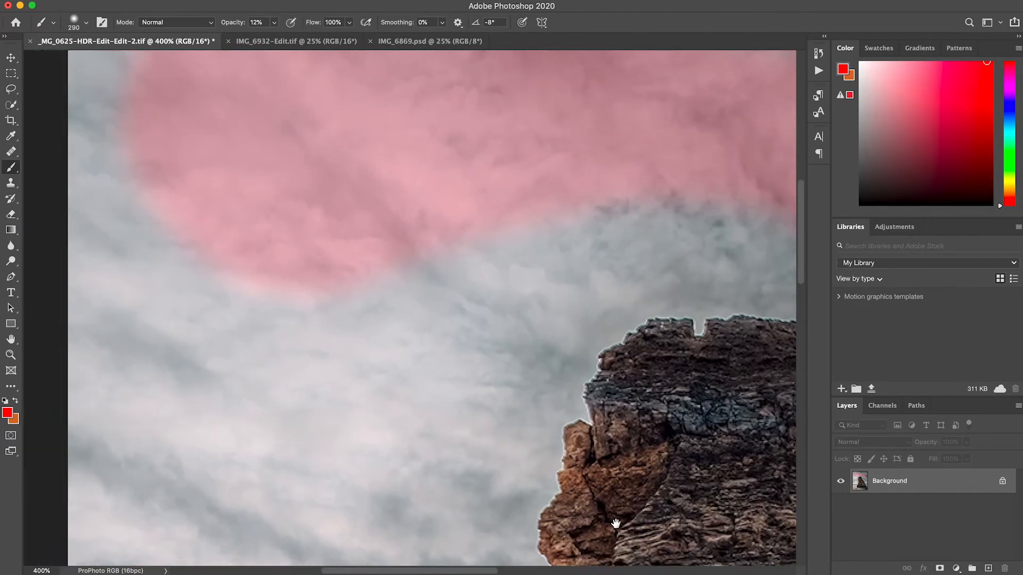
drag(414, 356, 504, 434)
key(super+shift+d)
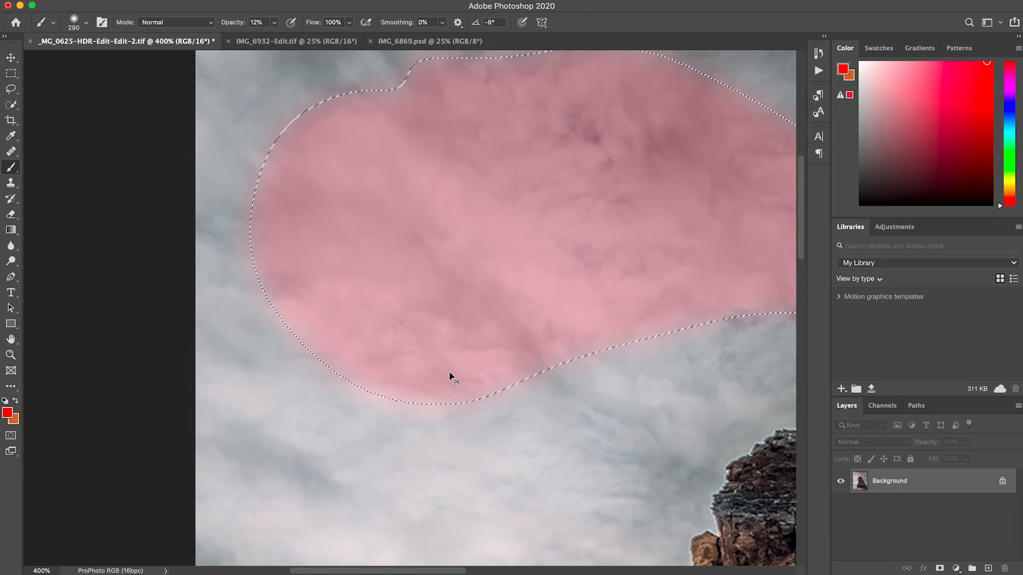
- Undo the red paint in the sky and clear the selection, viewing the whole photo again
key(super+minus)
key(super+d)
key(super+minus)
key(super+minus)
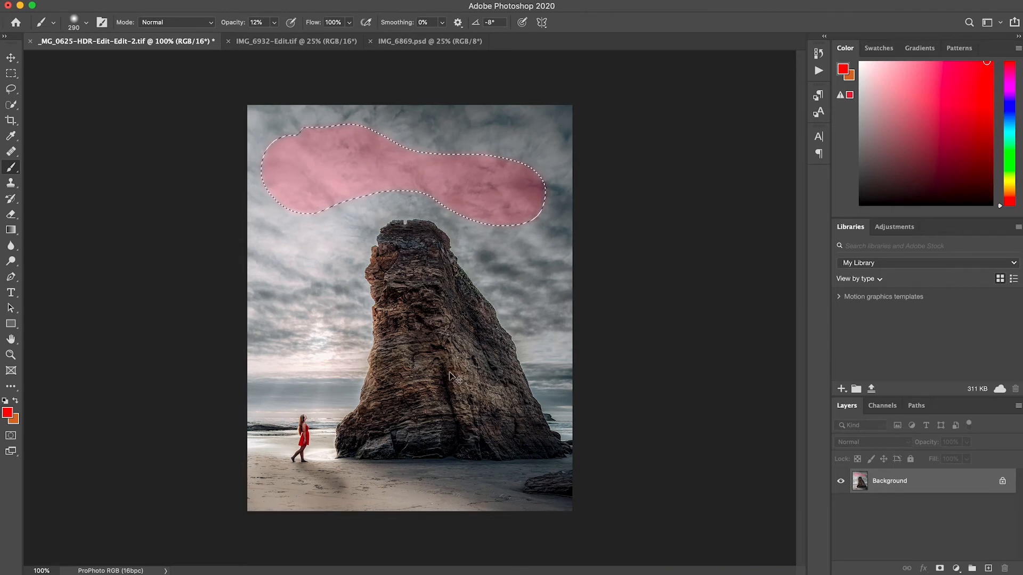
key(super+d)
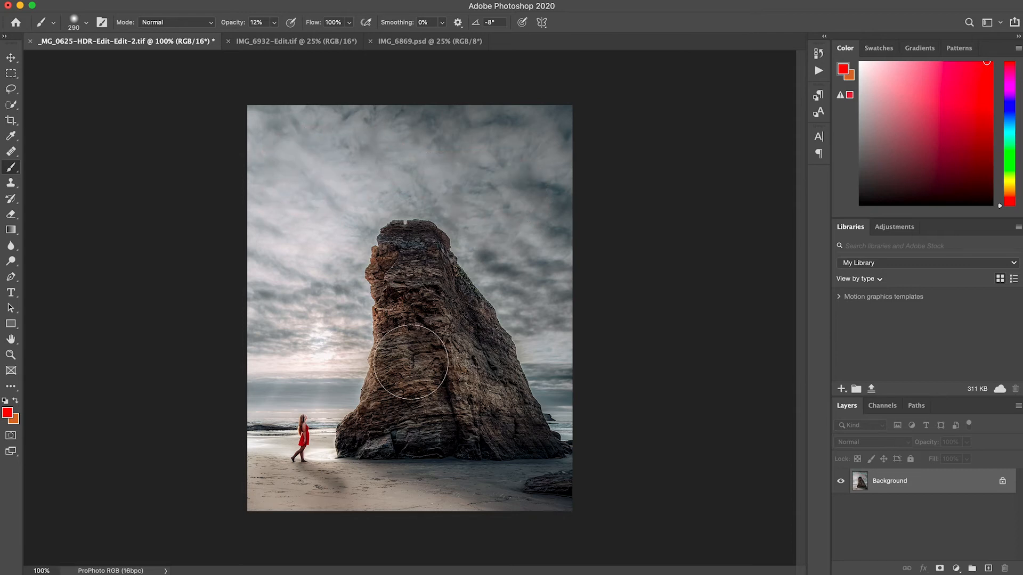
- Draw a closed, irregular straight-sided selection over the sky and the rock's upper part with the Polygonal Lasso tool at 0 px feather
click(12, 89)
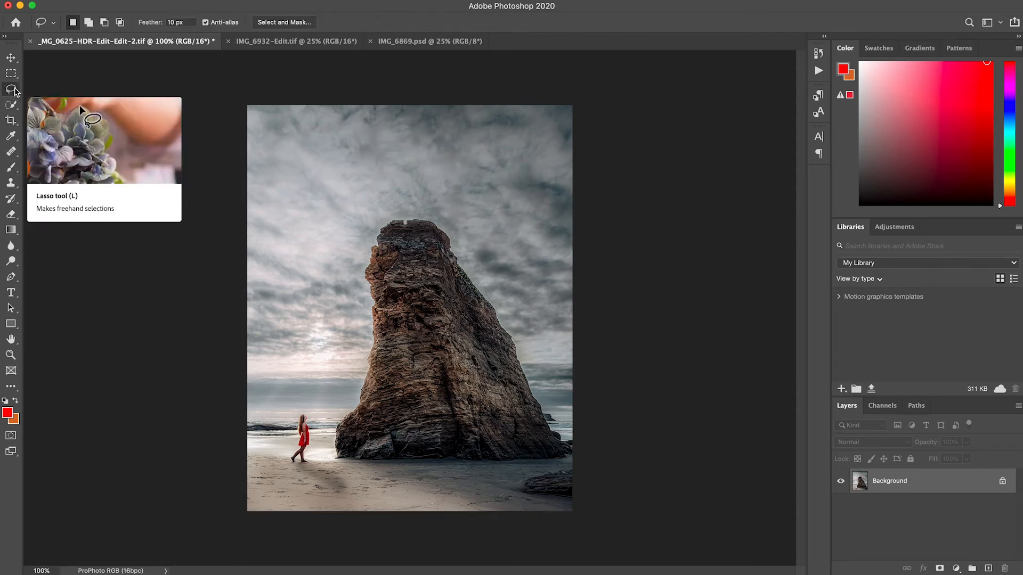
right_click(12, 89)
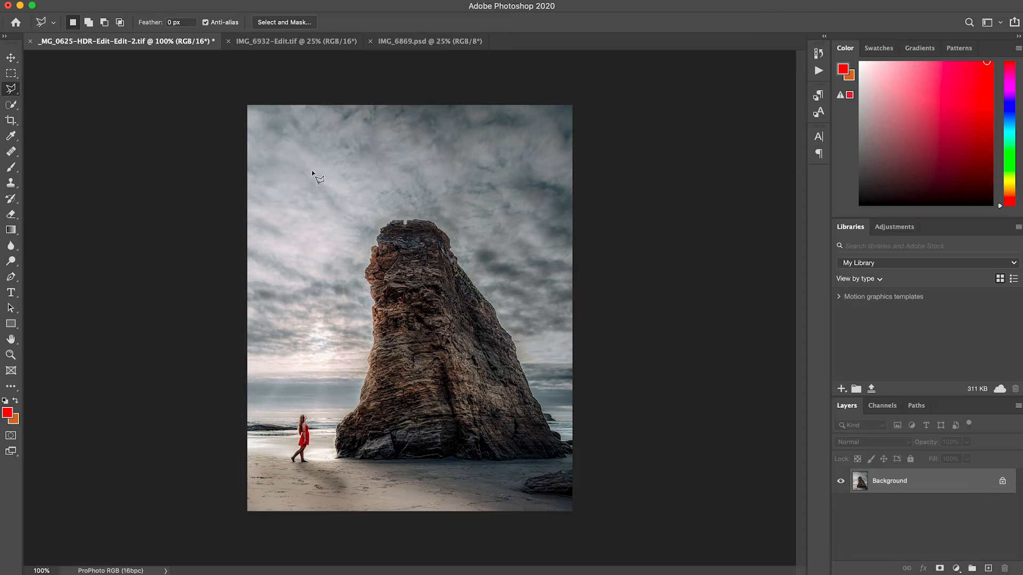
click(298, 143)
click(497, 129)
click(516, 271)
click(406, 319)
click(321, 225)
click(443, 219)
click(421, 271)
click(496, 264)
click(361, 167)
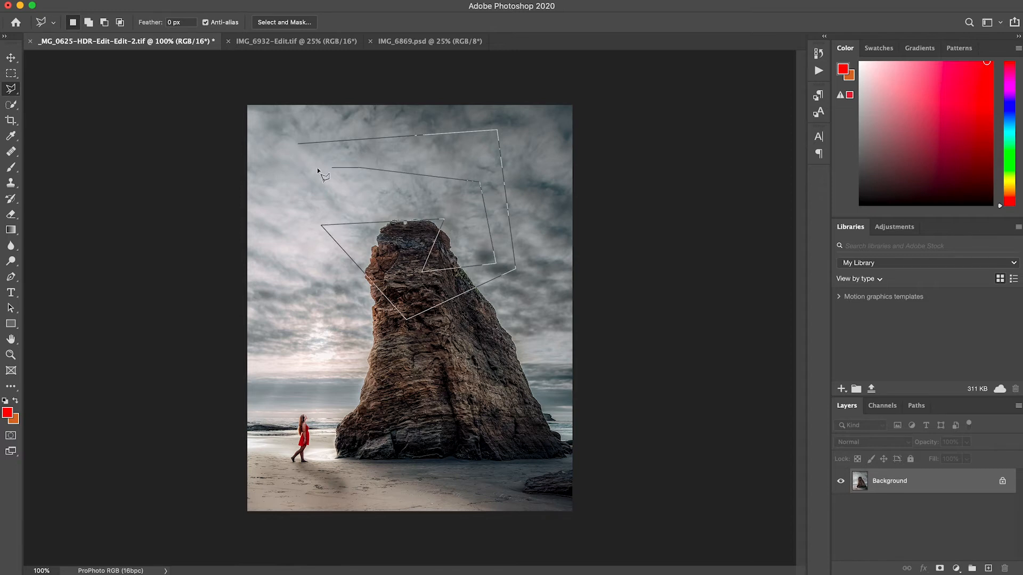
click(298, 144)
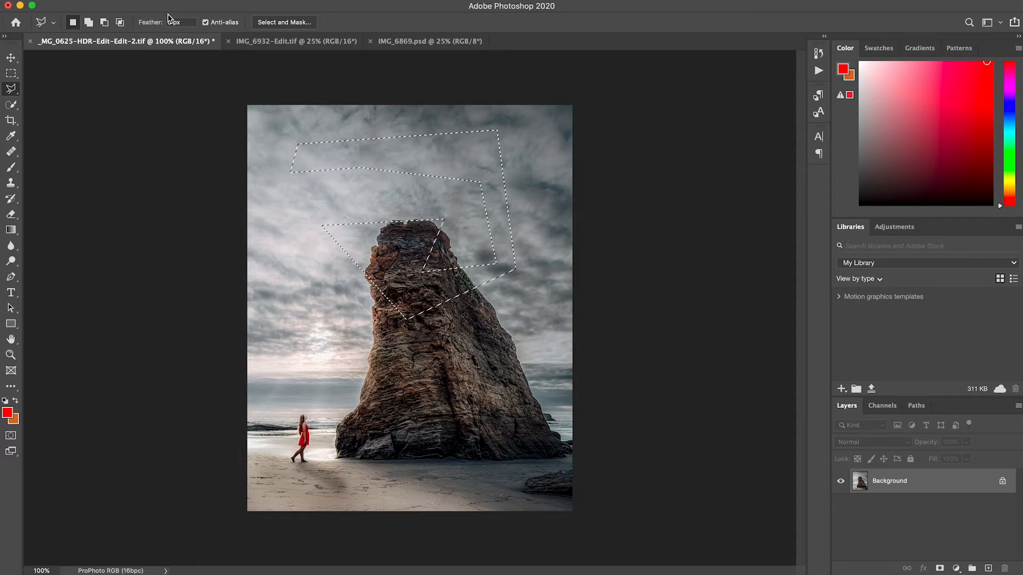
- Clear the polygonal selection and trace a closed selection around the rock with the Magnetic Lasso tool
click(376, 277)
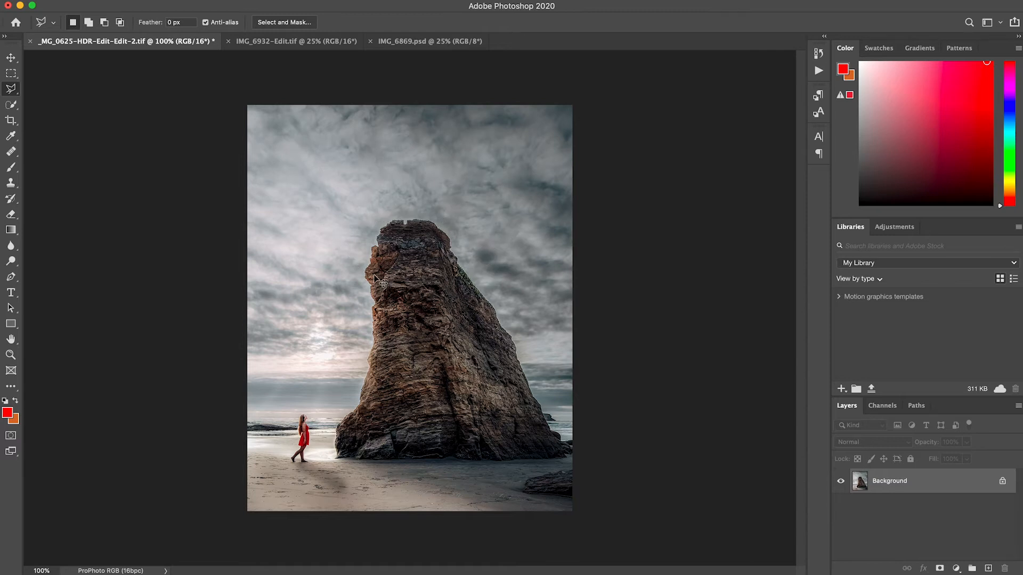
click(12, 89)
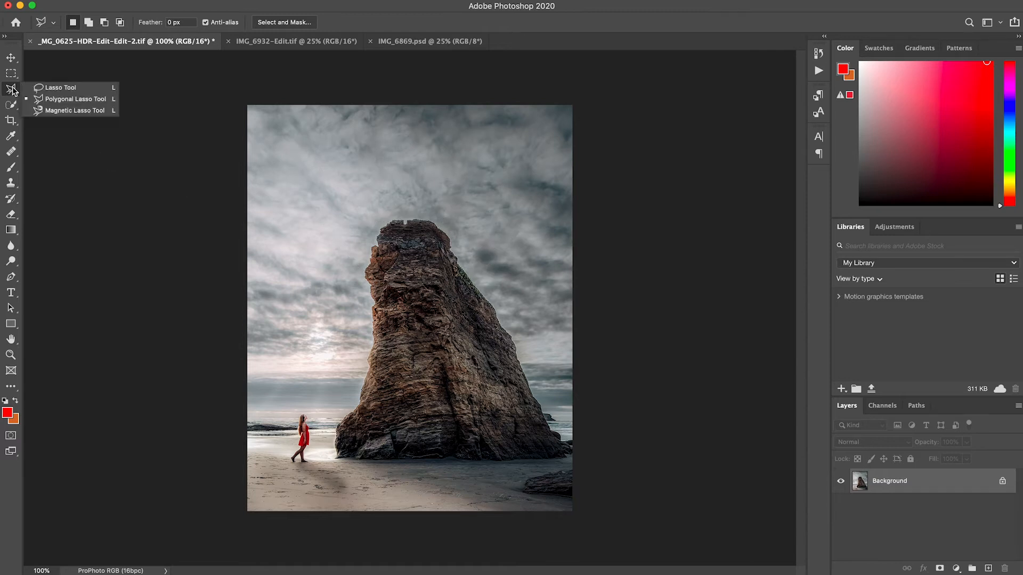
click(80, 111)
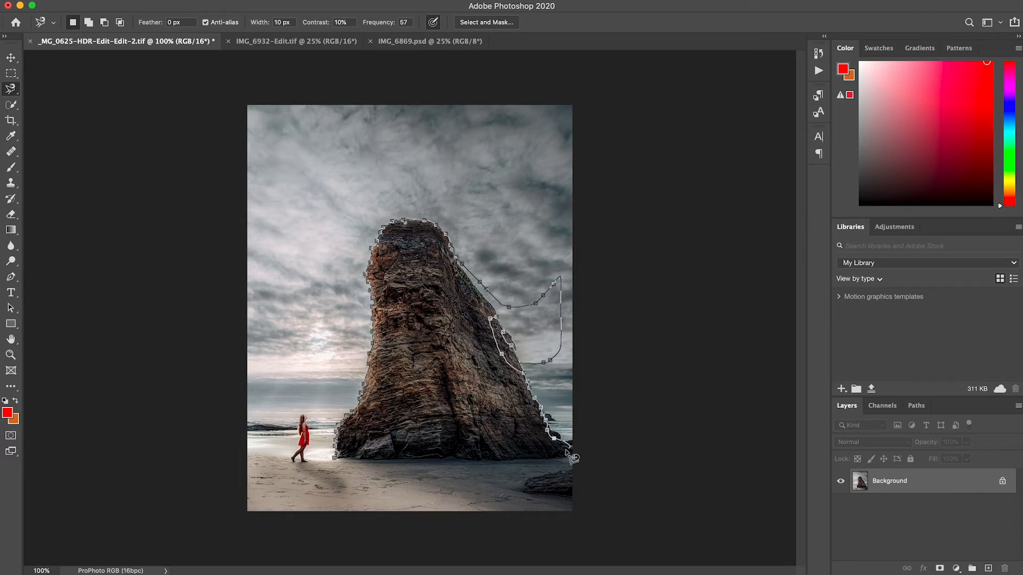
click(334, 460)
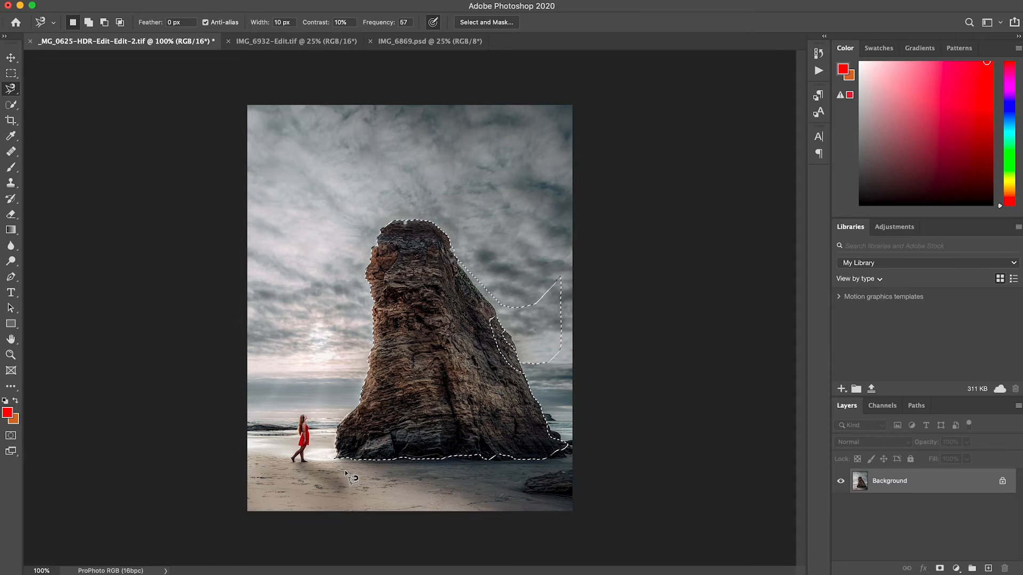
- Deselect the rock and switch to the IMG_6932-Edit.tif portrait with the standard Lasso tool active
key(super+d)
click(296, 43)
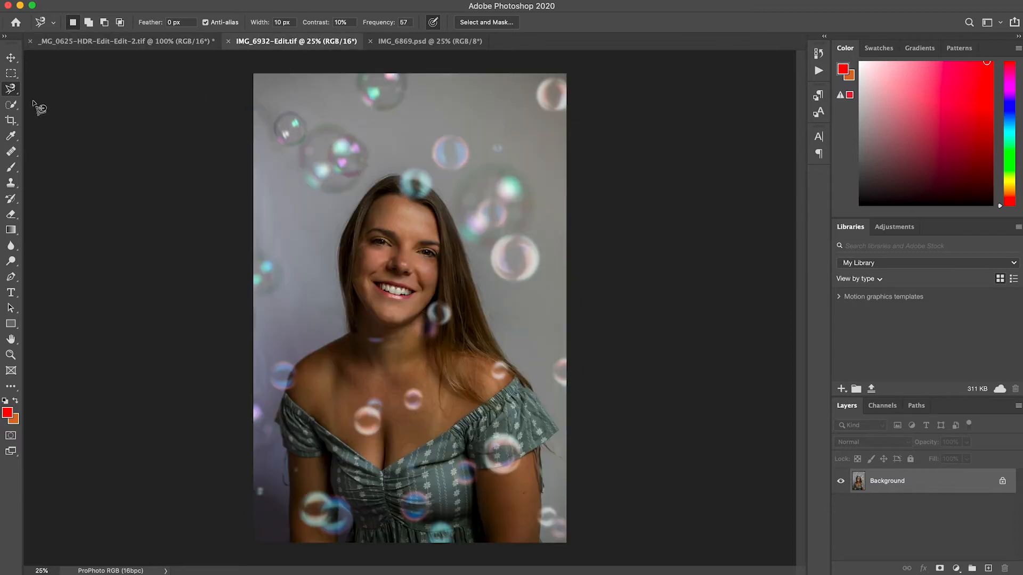
click(14, 93)
click(45, 91)
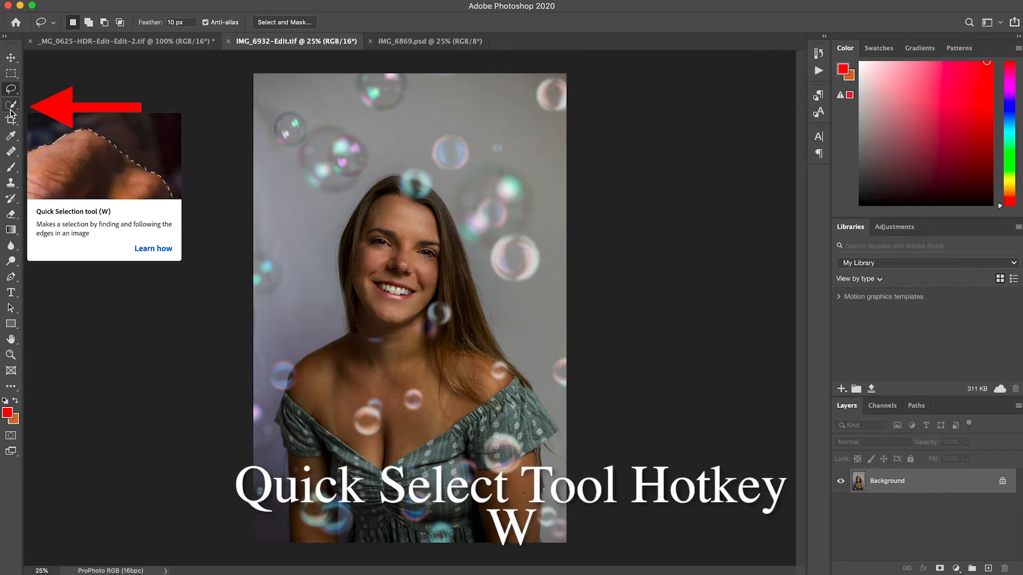
- Switch to the Quick Selection tool and select the woman automatically with Select Subject
key(w)
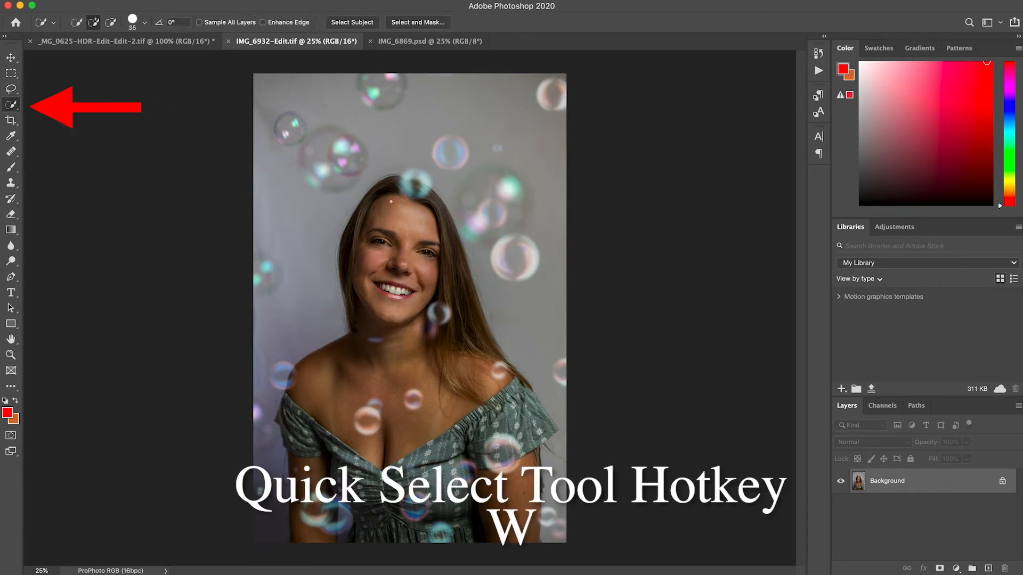
right_click(13, 107)
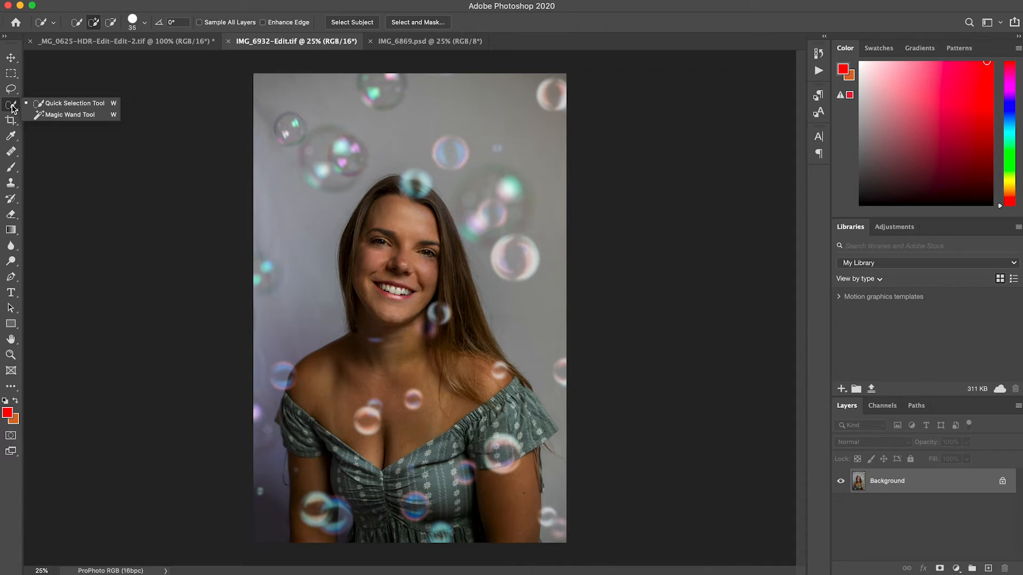
click(67, 103)
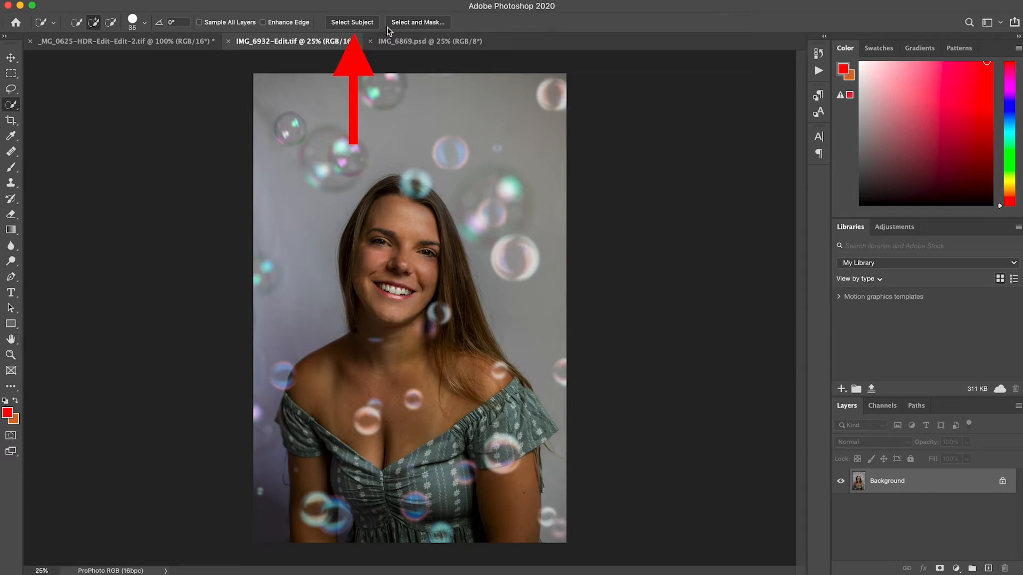
click(356, 23)
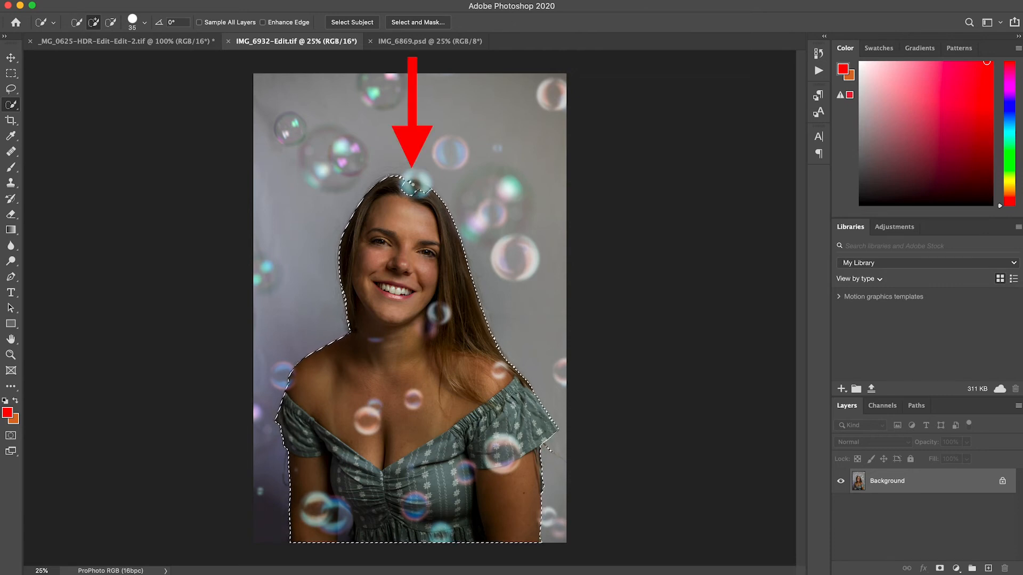
- Add the missed hair at the top of the woman's head with a larger Quick Selection brush and subtract the stray area beside her sleeve
drag(413, 185, 452, 180)
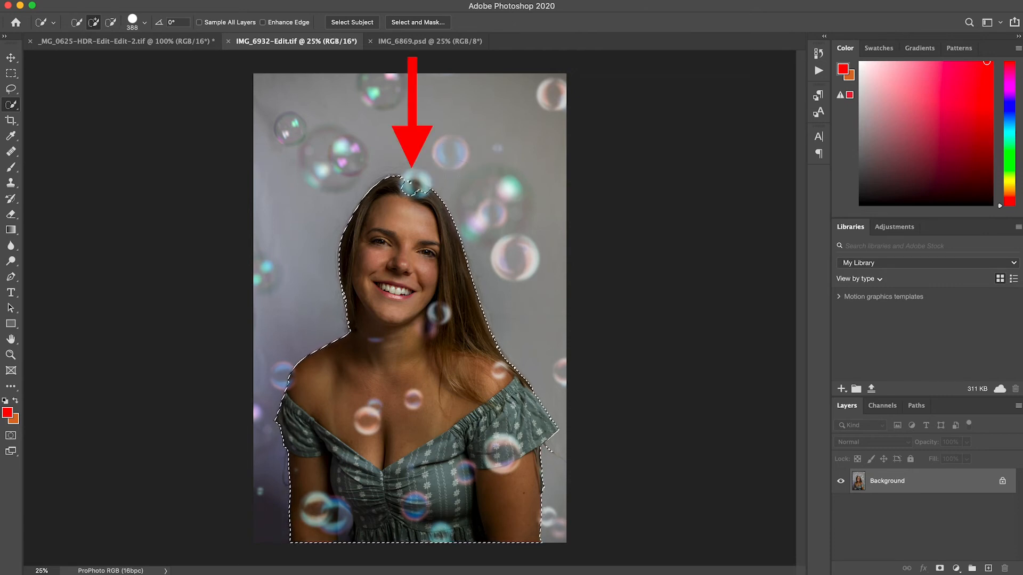
key(super+equal)
key(super+equal)
key(super+equal)
key(super+equal)
key(super+equal)
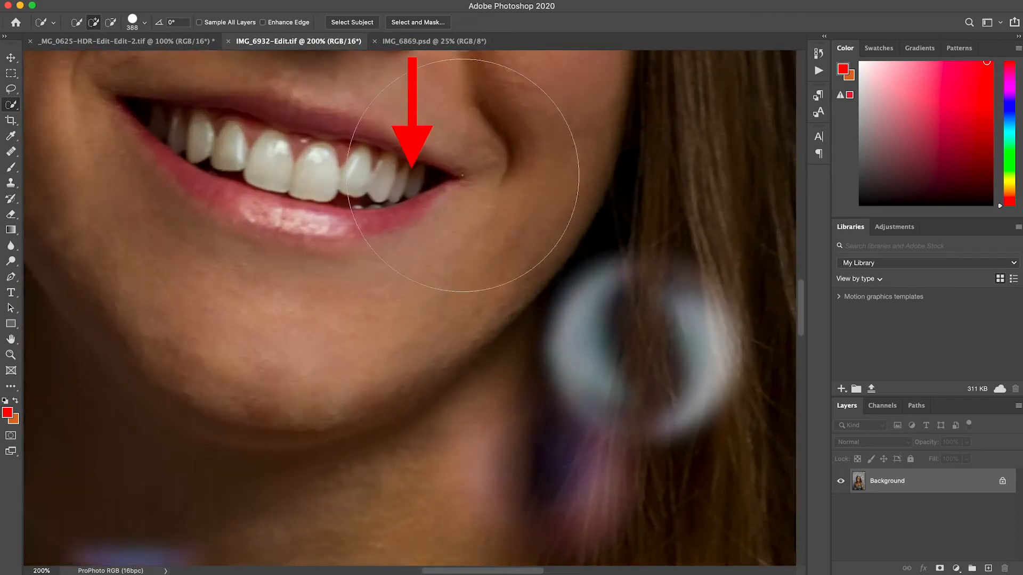
key(super+minus)
key(super+minus)
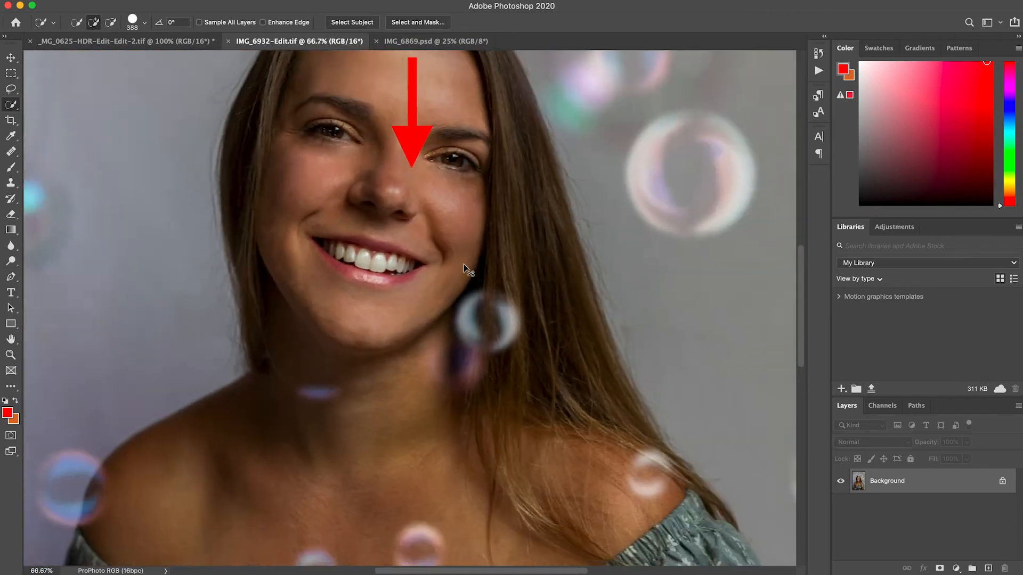
key(super+minus)
key(super+minus)
key(super+minus)
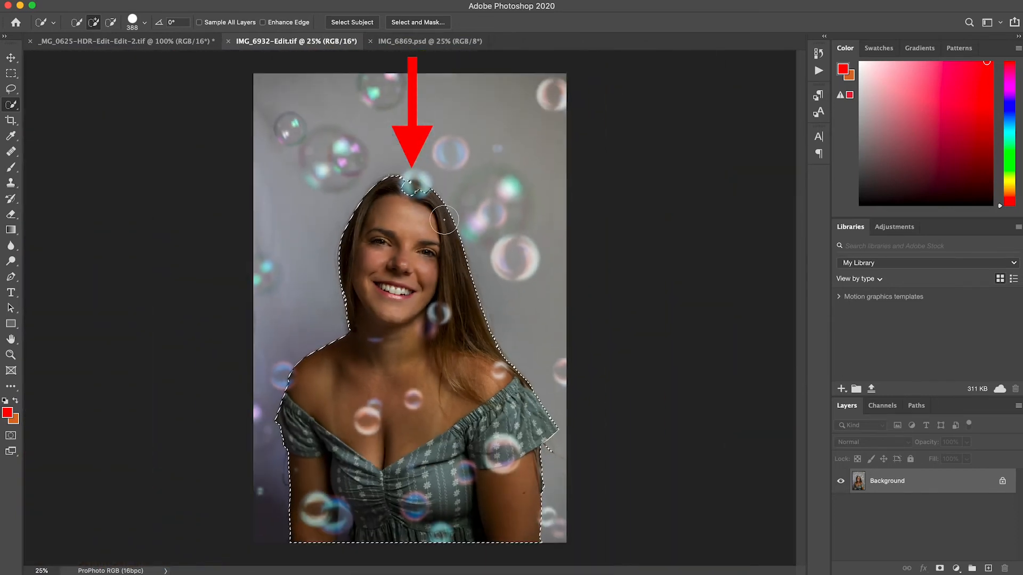
alt+click(408, 189)
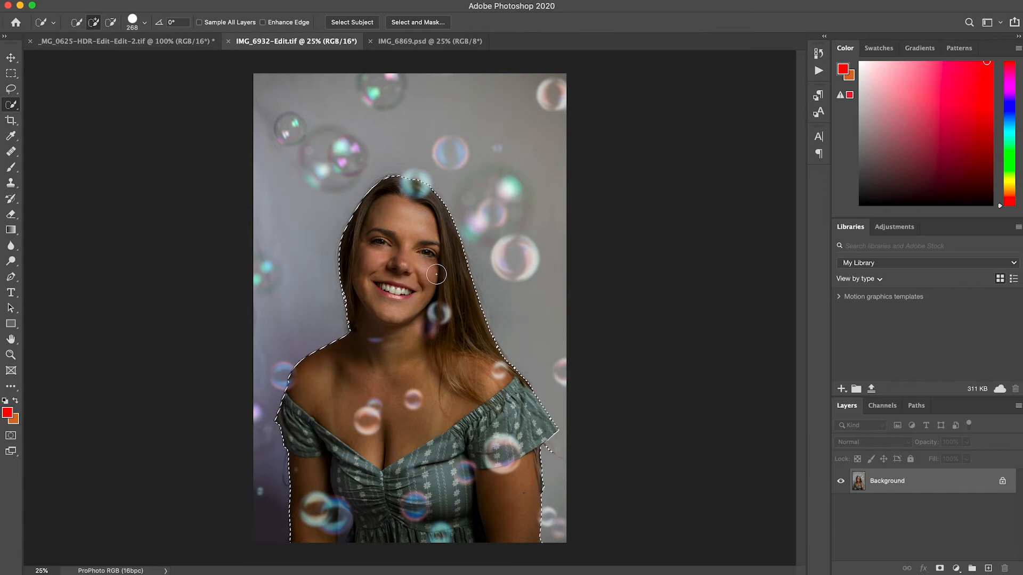
key(alt)
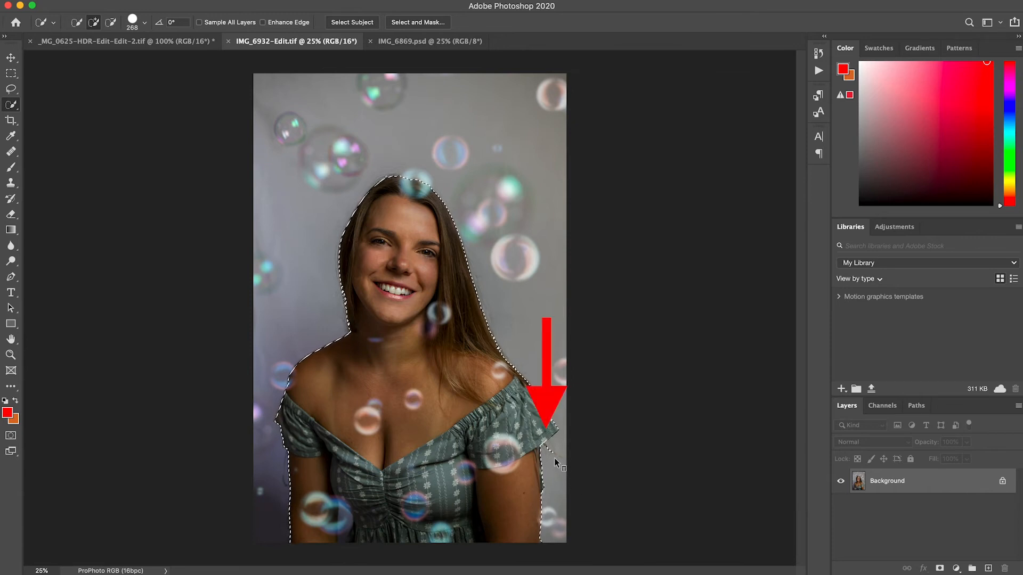
key(alt)
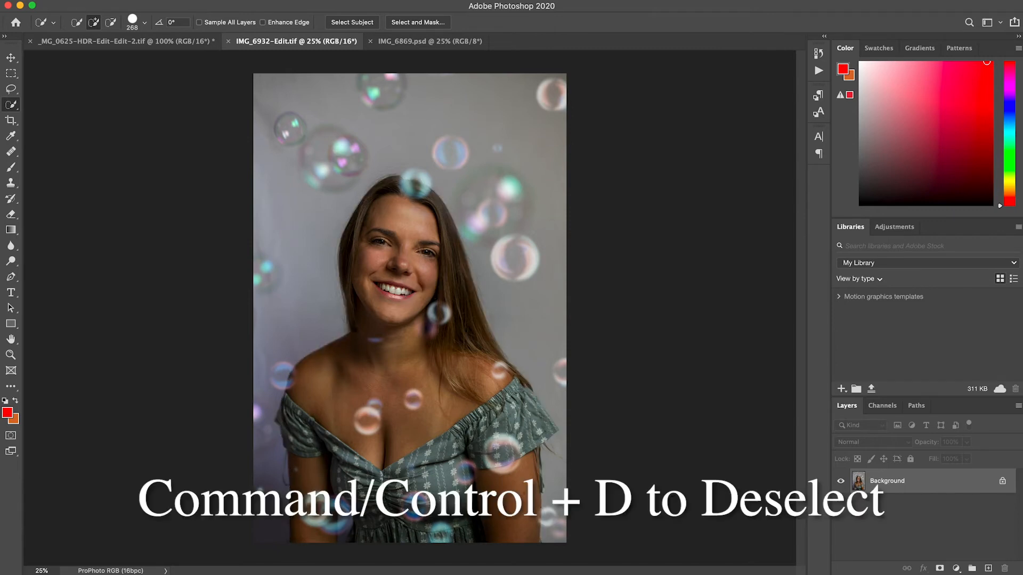
- Switch to IMG_6869.psd, select the dog with Select Subject, subtract the rocks beside it, and deselect
click(397, 42)
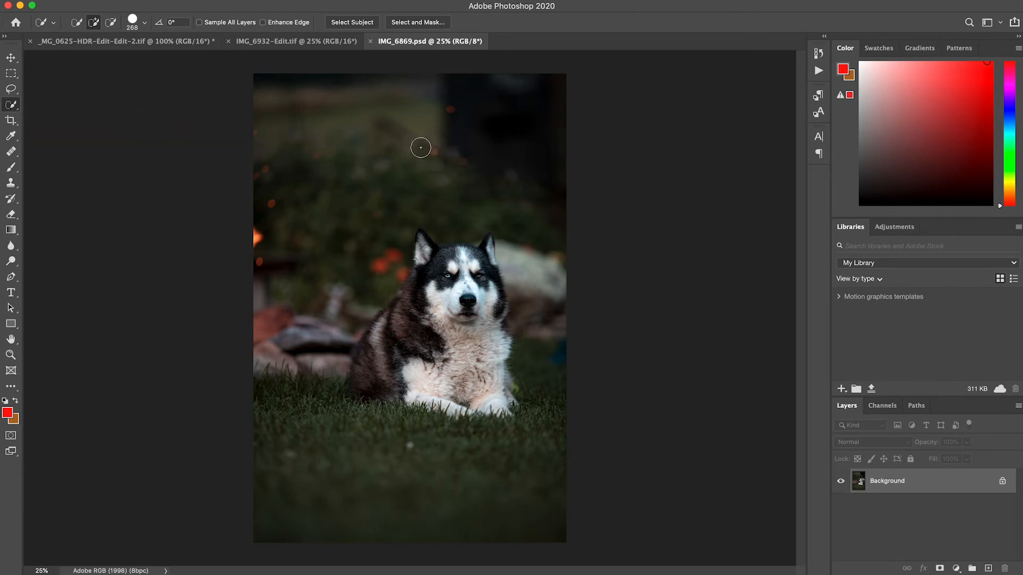
click(356, 28)
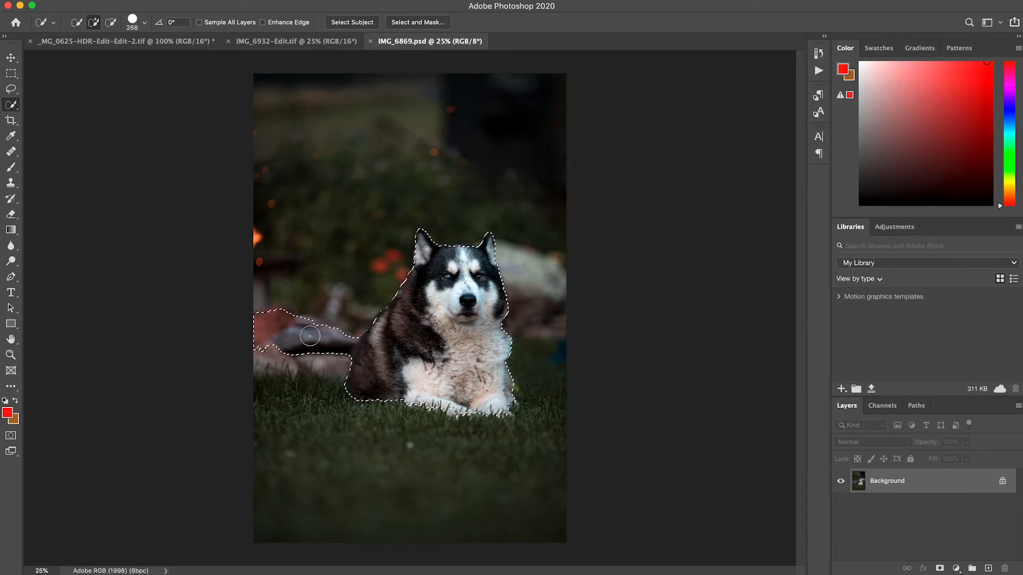
key(alt)
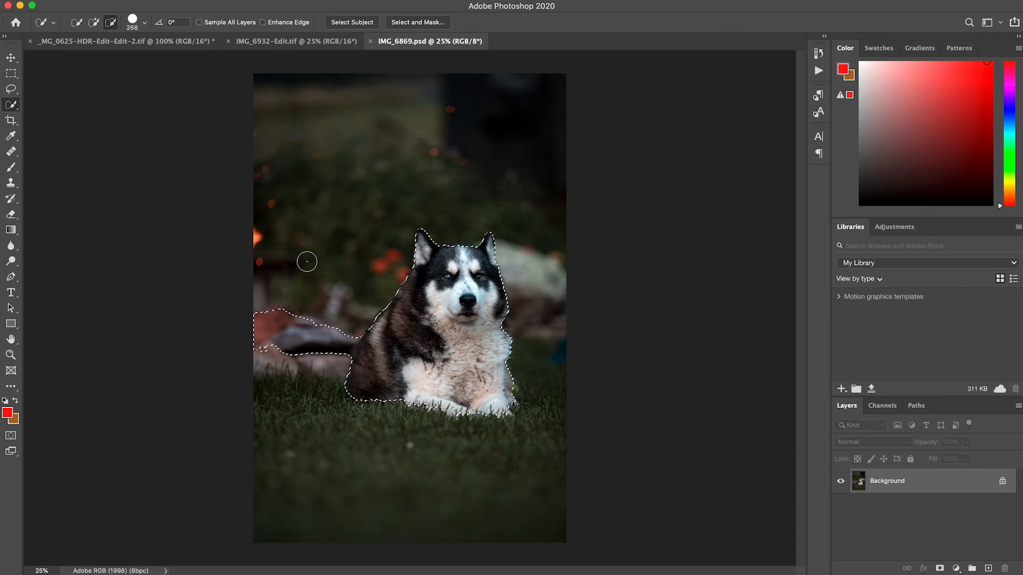
mouse_move(274, 293)
mouse_down()
mouse_move(261, 353)
mouse_move(291, 308)
mouse_move(291, 351)
mouse_move(320, 323)
mouse_move(319, 344)
mouse_move(347, 329)
mouse_up()
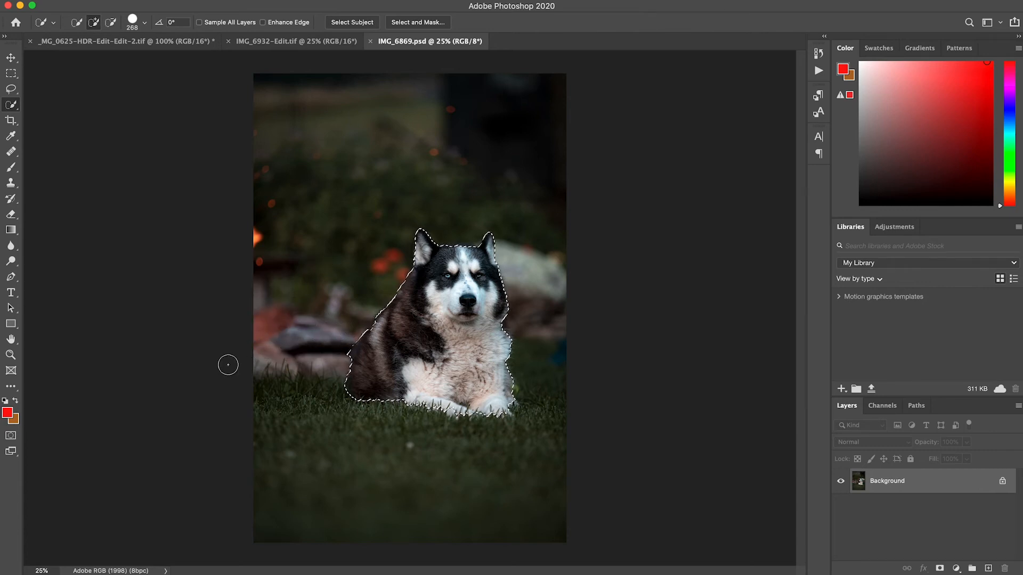
key(super+d)
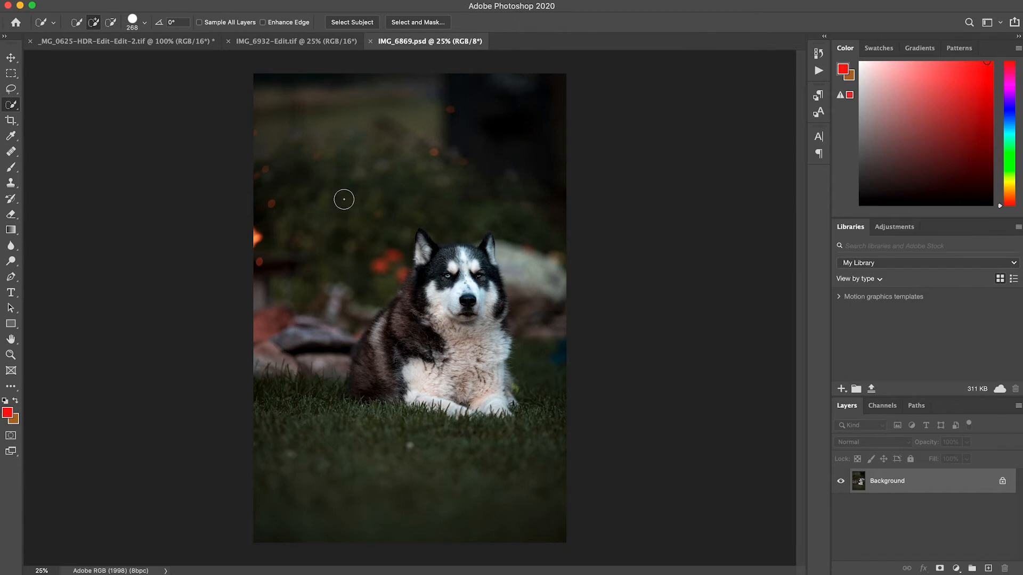
- Brush a selection over the dog with the Quick Selection tool, and clear the selection
right_click(10, 104)
click(58, 104)
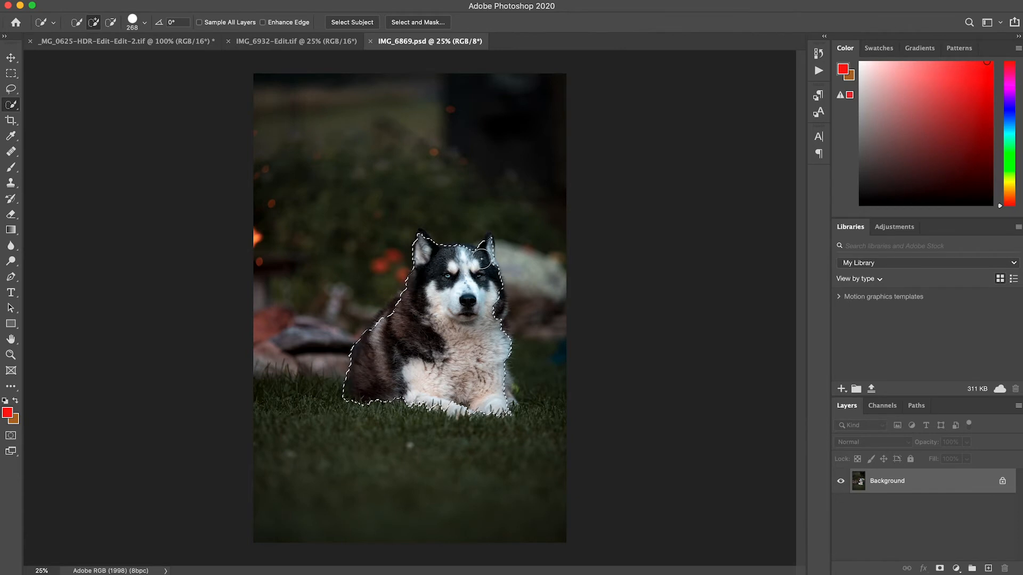
key(alt)
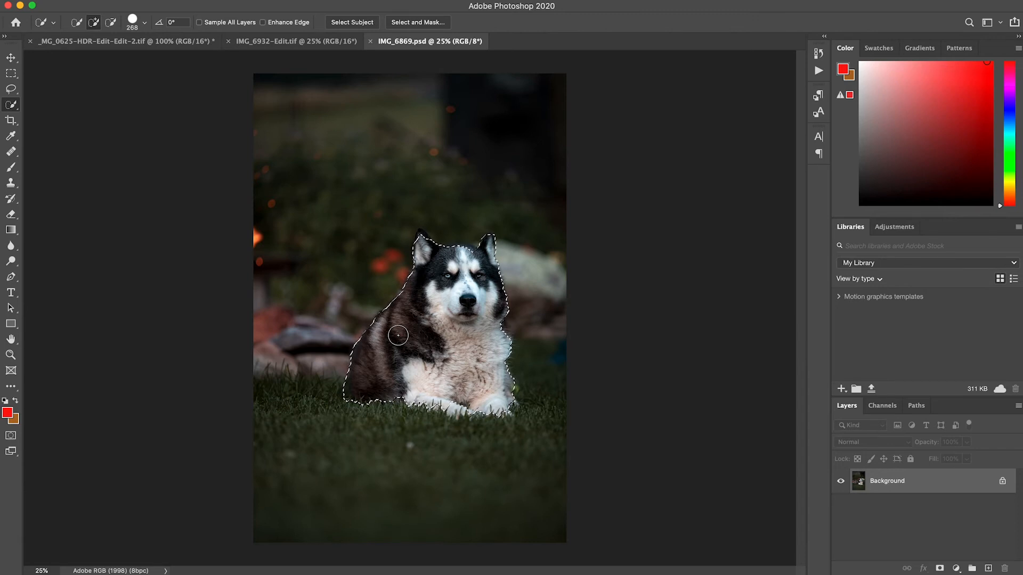
key(super+d)
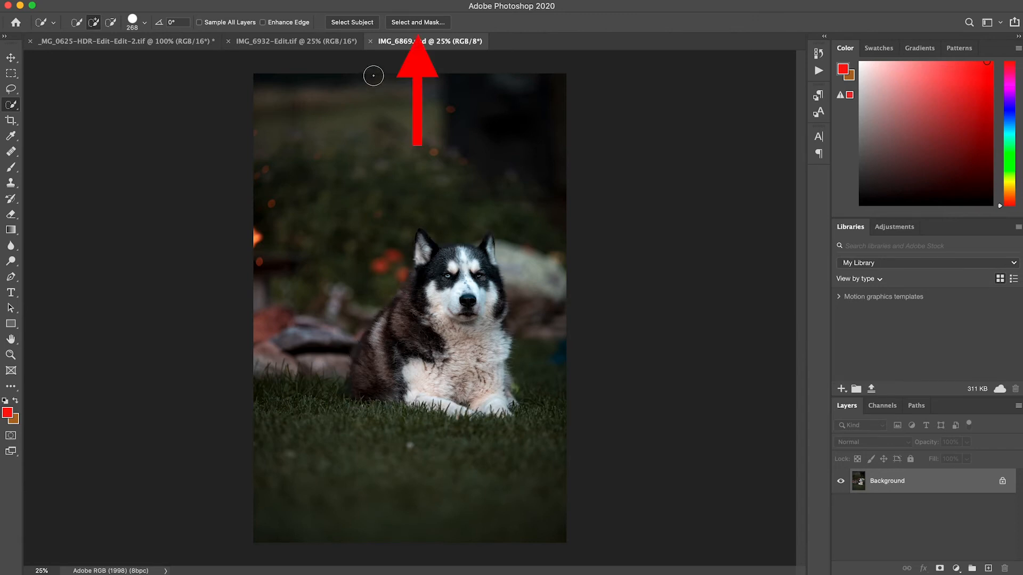
- Open Select and Mask and set the overlay to red (ff0000) at 50% opacity, indicating Selected Areas
click(428, 24)
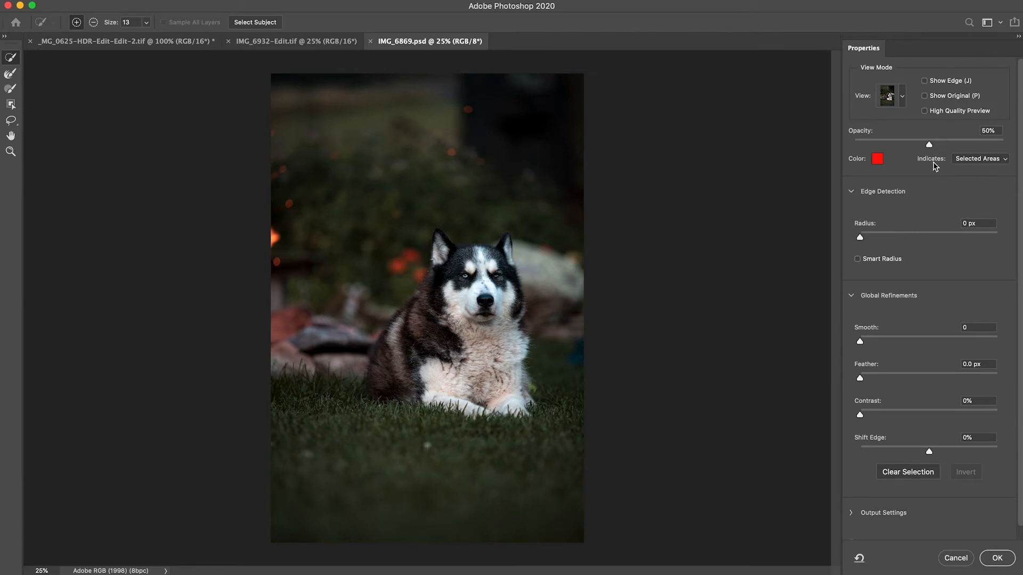
click(876, 159)
drag(570, 216, 532, 179)
click(695, 189)
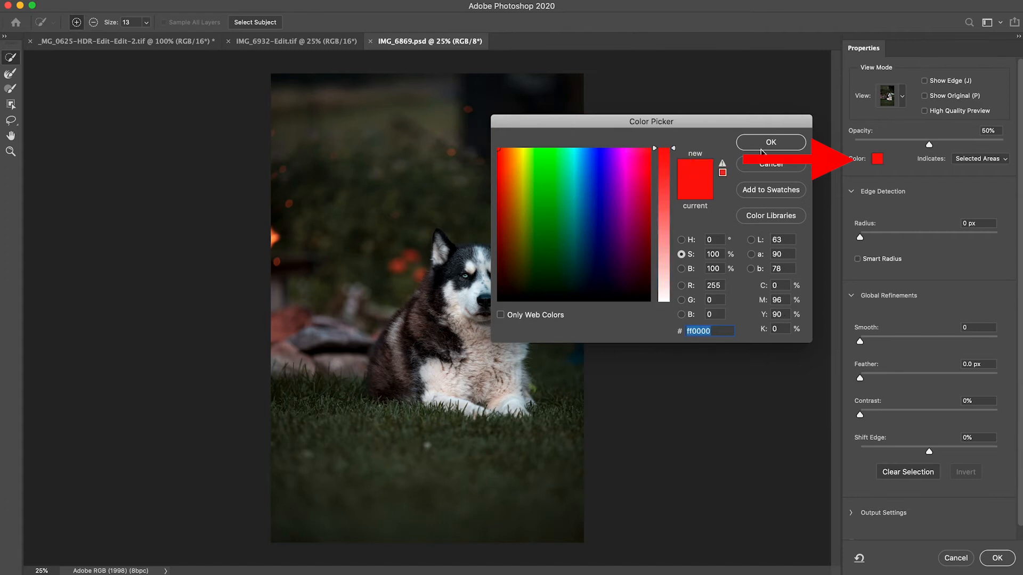
click(767, 143)
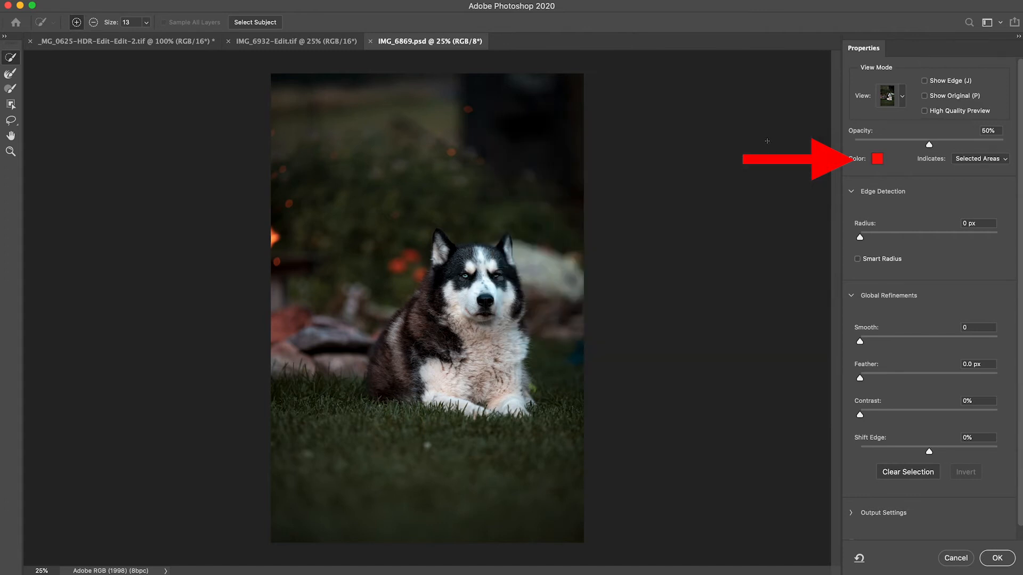
click(994, 164)
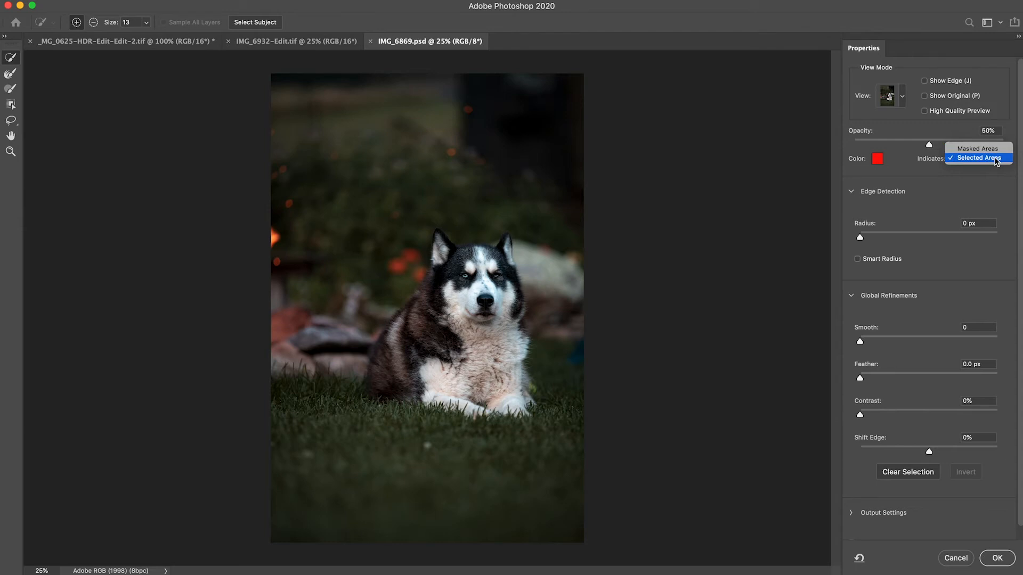
click(996, 158)
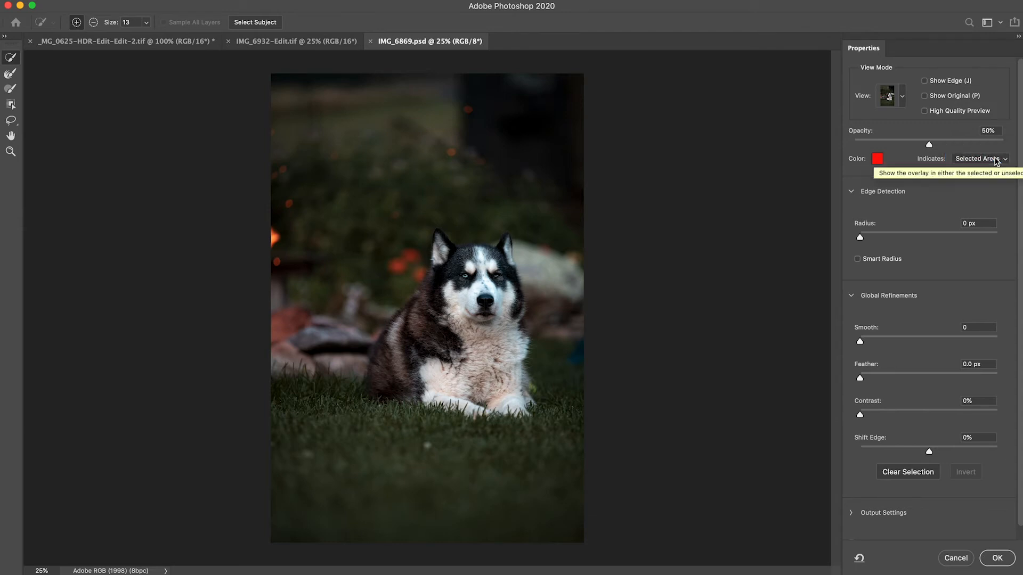
mouse_move(930, 147)
mouse_down()
mouse_move(908, 147)
mouse_move(938, 147)
mouse_move(929, 147)
mouse_up()
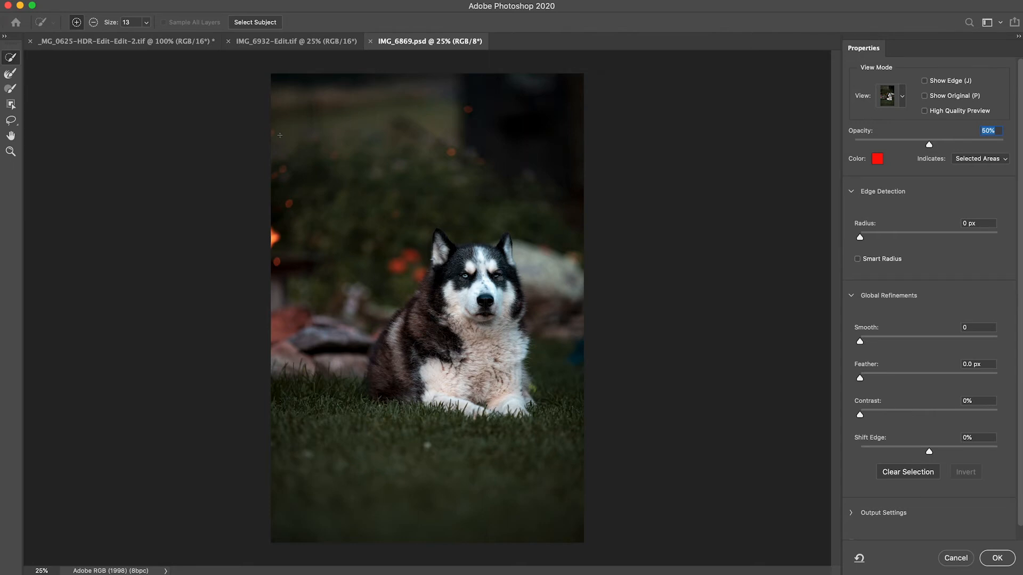
- Cover the whole photo with the overlay using a Quick Selection brush of size 884, and subtract most of the dog with a smaller brush
drag(318, 136, 384, 137)
mouse_move(400, 111)
mouse_down()
mouse_move(316, 246)
mouse_move(274, 430)
mouse_move(516, 477)
mouse_move(622, 434)
mouse_up()
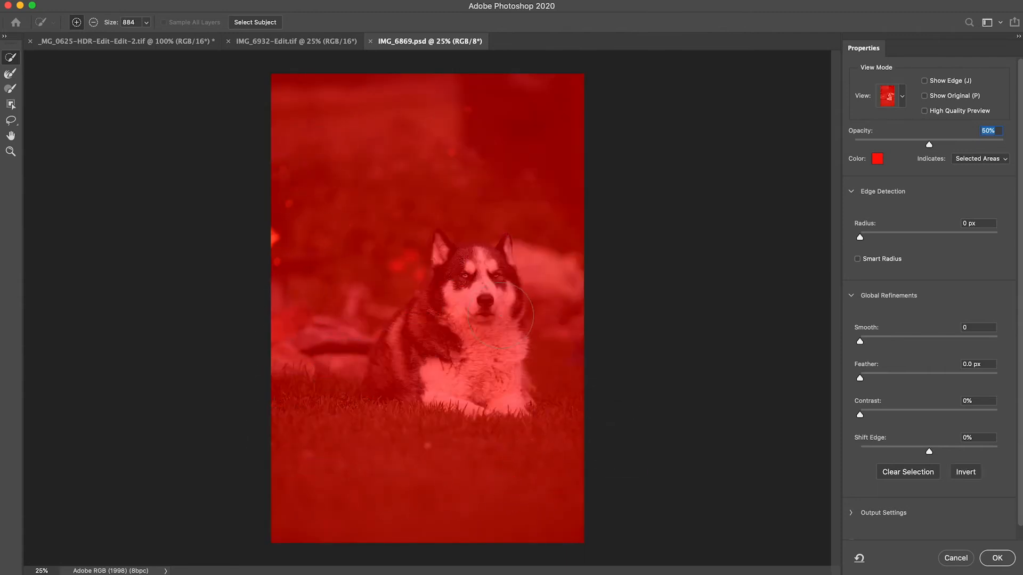
key(alt)
drag(498, 314, 469, 271)
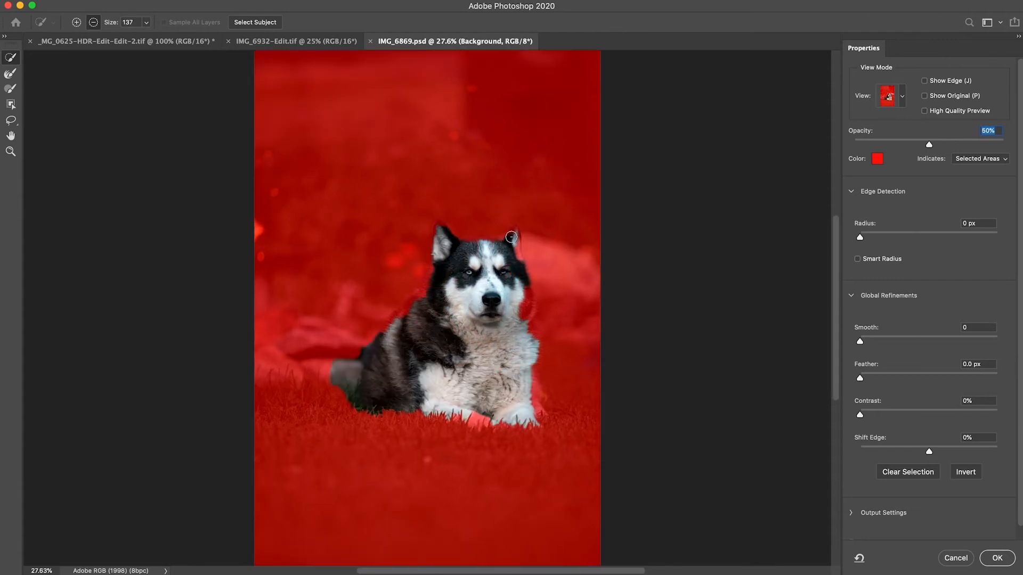
- Subtract the dog's remaining ear, side and paws with the size 137 brush, and add back the rock behind its rear
drag(511, 237, 520, 313)
drag(537, 385, 539, 409)
click(480, 419)
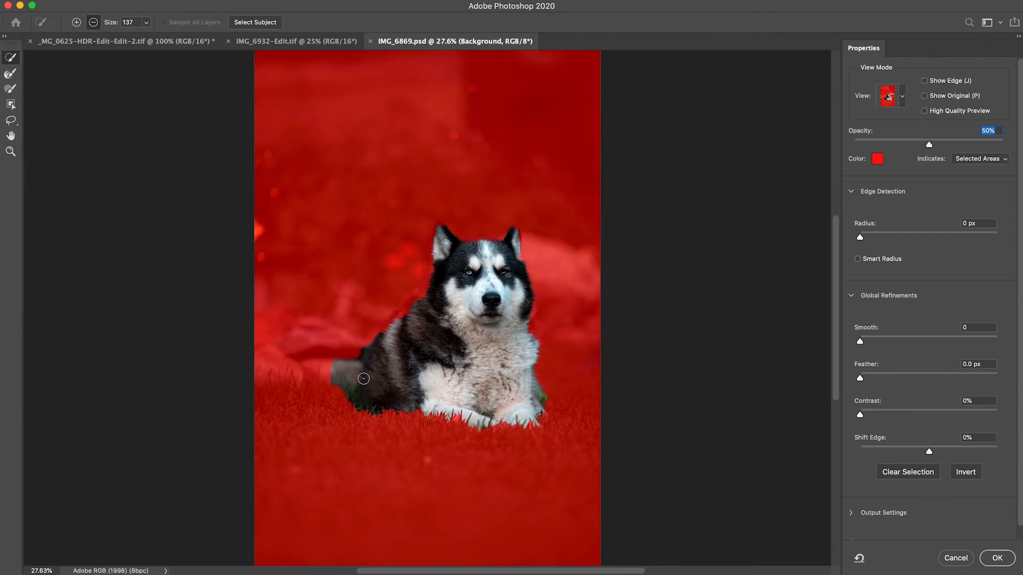
mouse_move(341, 342)
mouse_down()
mouse_move(346, 357)
mouse_move(329, 398)
mouse_move(359, 344)
mouse_move(347, 349)
mouse_move(335, 410)
mouse_move(342, 379)
mouse_up()
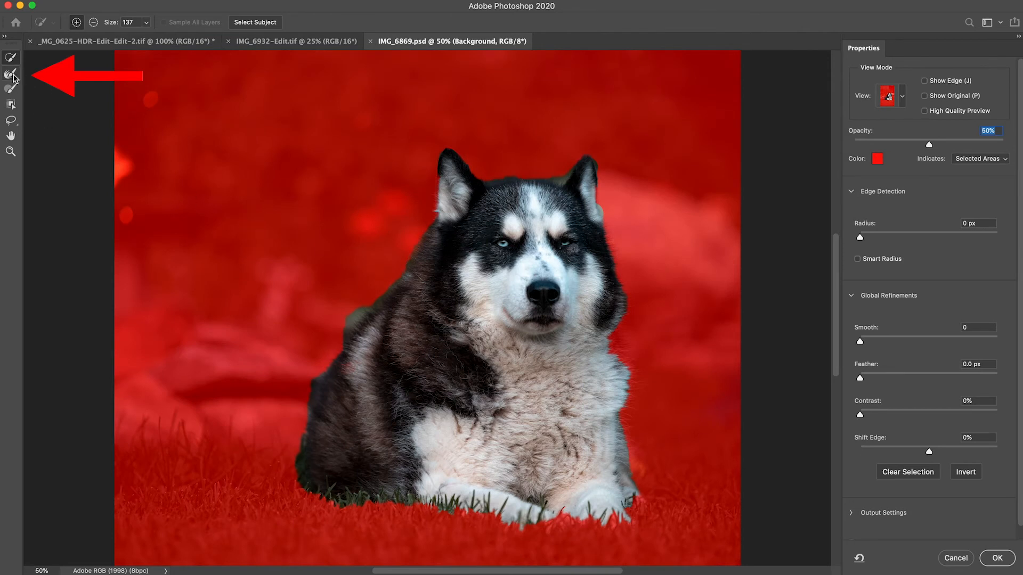
- Refine the fur edges along the dog's back, head and side and the grass at its feet with the size 199 Refine Edge Brush
click(11, 75)
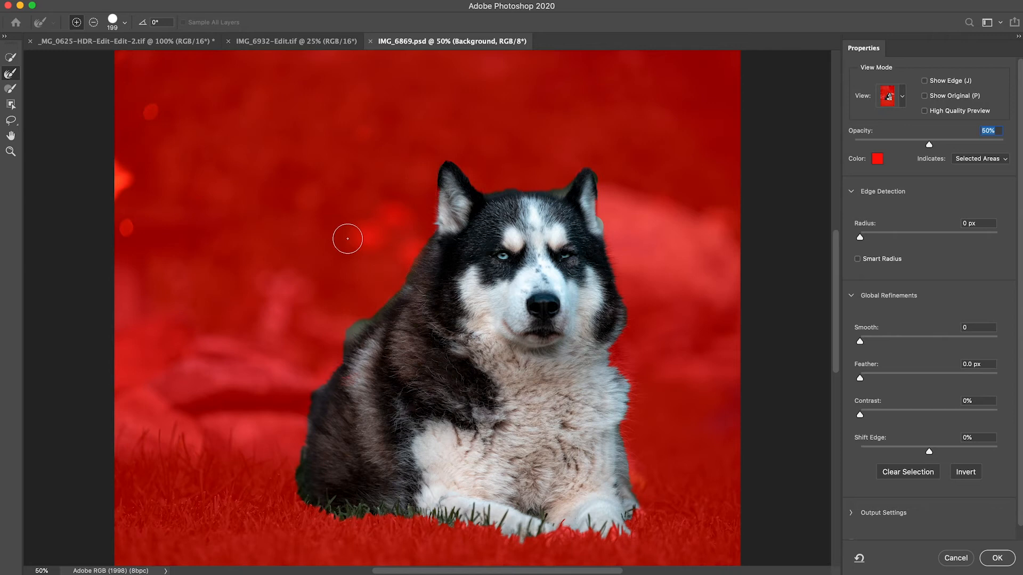
mouse_move(388, 297)
mouse_down()
mouse_move(336, 343)
mouse_move(402, 269)
mouse_move(432, 178)
mouse_move(465, 153)
mouse_move(483, 176)
mouse_move(539, 178)
mouse_move(560, 191)
mouse_move(570, 166)
mouse_up()
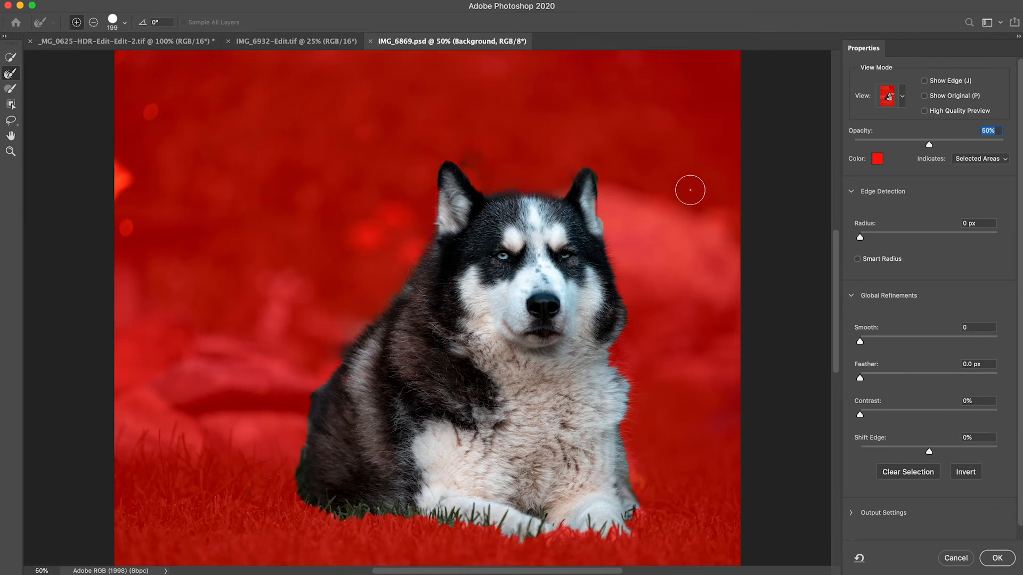
mouse_move(645, 296)
mouse_down()
mouse_move(618, 376)
mouse_move(635, 391)
mouse_move(630, 456)
mouse_move(644, 505)
mouse_up()
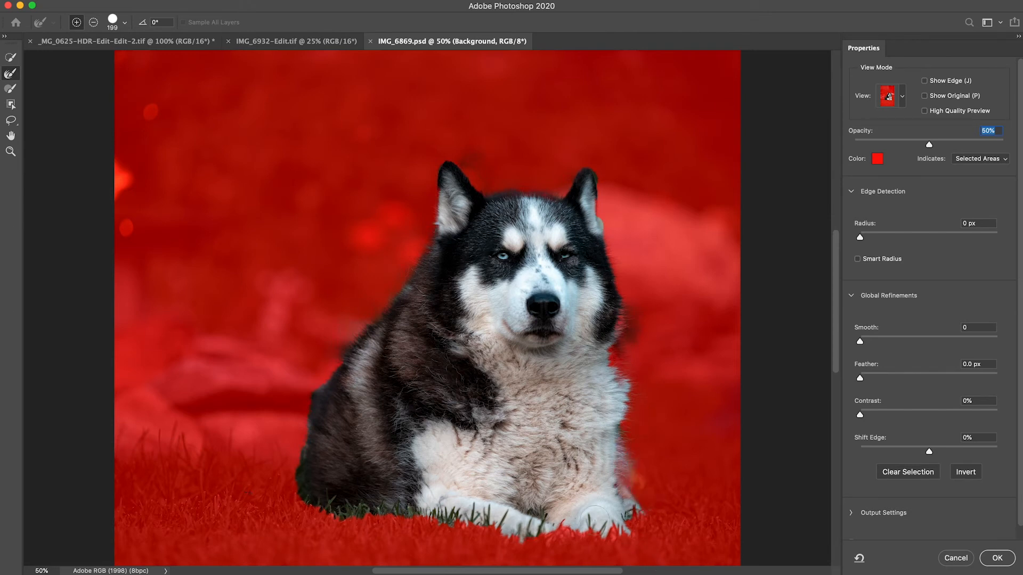
mouse_move(426, 526)
mouse_down()
mouse_move(328, 515)
mouse_move(369, 513)
mouse_move(333, 514)
mouse_move(295, 492)
mouse_move(287, 457)
mouse_move(289, 493)
mouse_move(324, 511)
mouse_up()
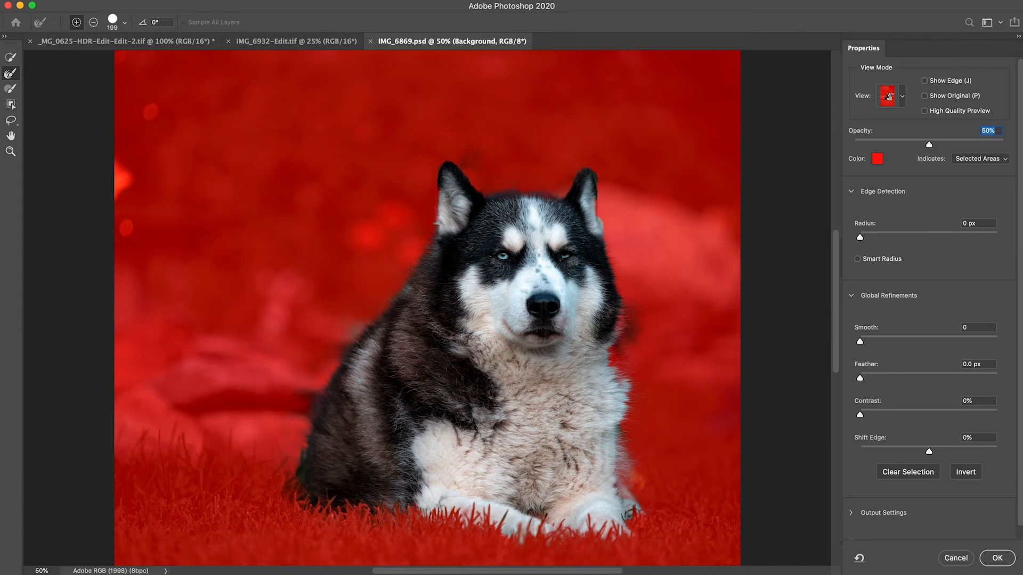
- Paint overlay strokes across the dog's face and body with the Brush tool, and erase them again
click(11, 91)
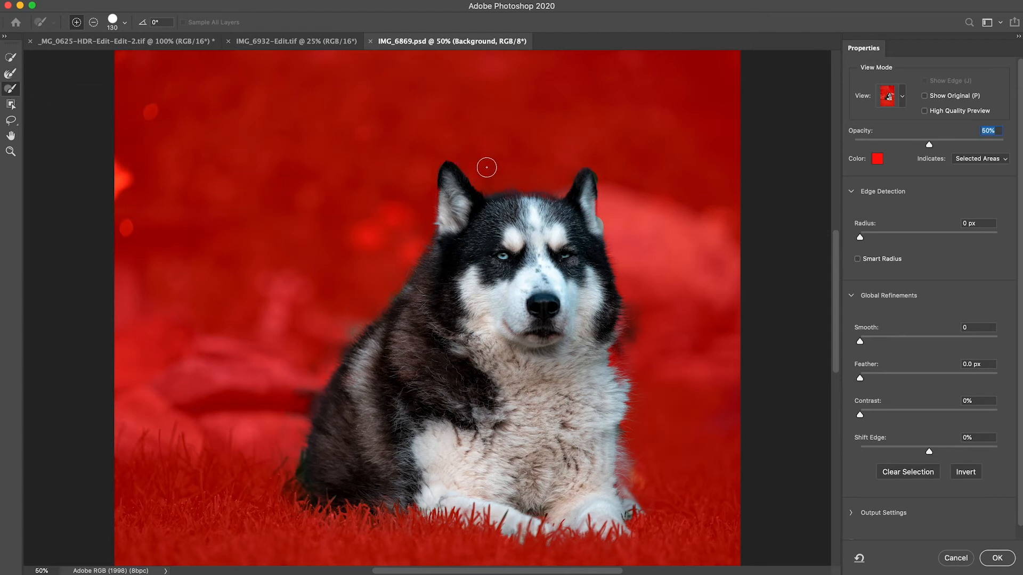
mouse_move(482, 269)
mouse_down()
mouse_move(450, 320)
mouse_move(573, 277)
mouse_move(428, 298)
mouse_move(419, 373)
mouse_up()
key(alt)
mouse_move(465, 349)
mouse_down()
mouse_move(459, 320)
mouse_move(479, 277)
mouse_move(413, 349)
mouse_move(406, 317)
mouse_up()
mouse_move(463, 266)
mouse_down()
mouse_move(457, 341)
mouse_move(538, 288)
mouse_up()
drag(520, 240, 449, 403)
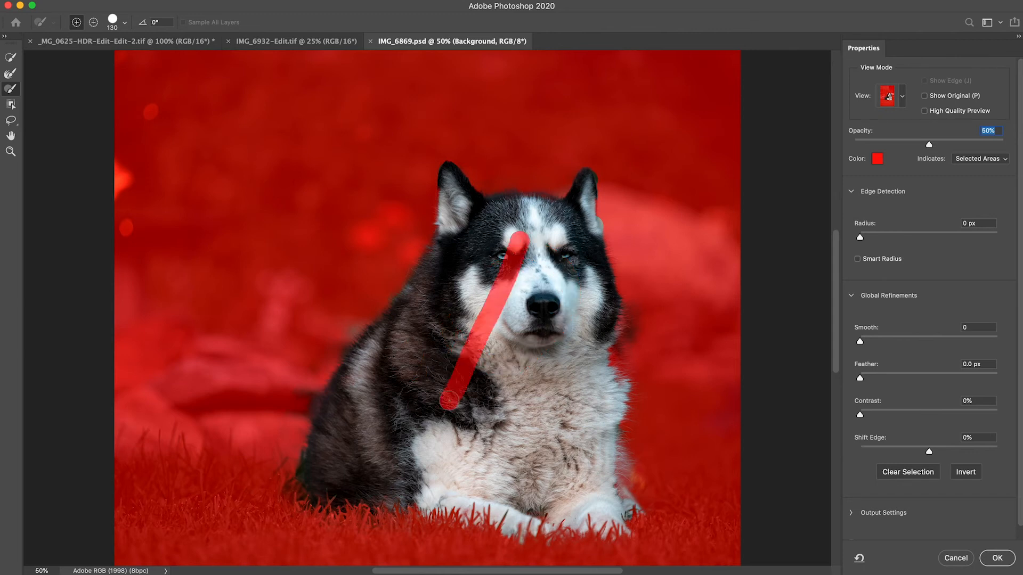
key(alt)
scroll(446, 342, up, 5)
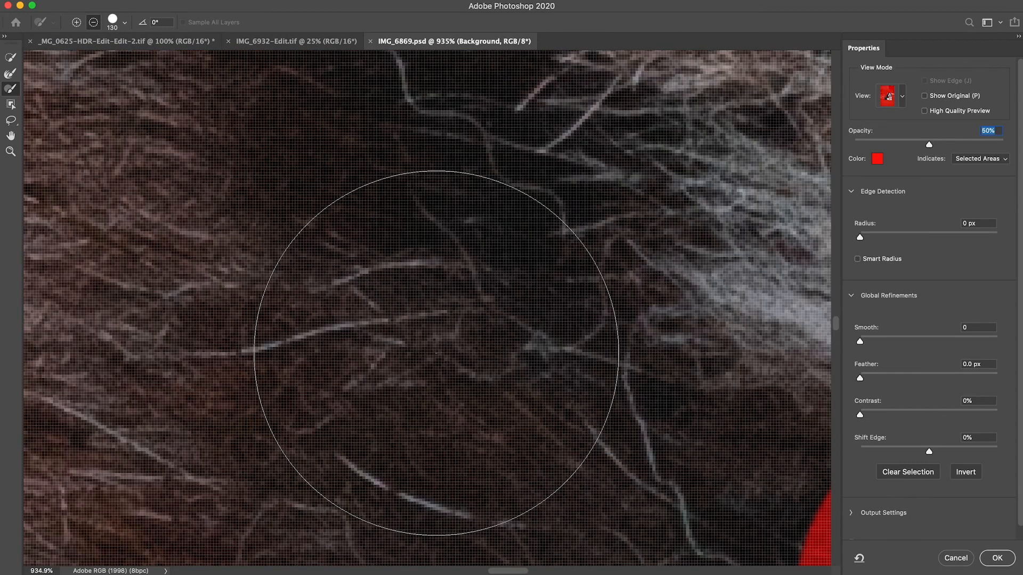
key(super+0)
mouse_move(435, 347)
mouse_down()
mouse_move(434, 338)
mouse_move(435, 356)
mouse_move(477, 261)
mouse_up()
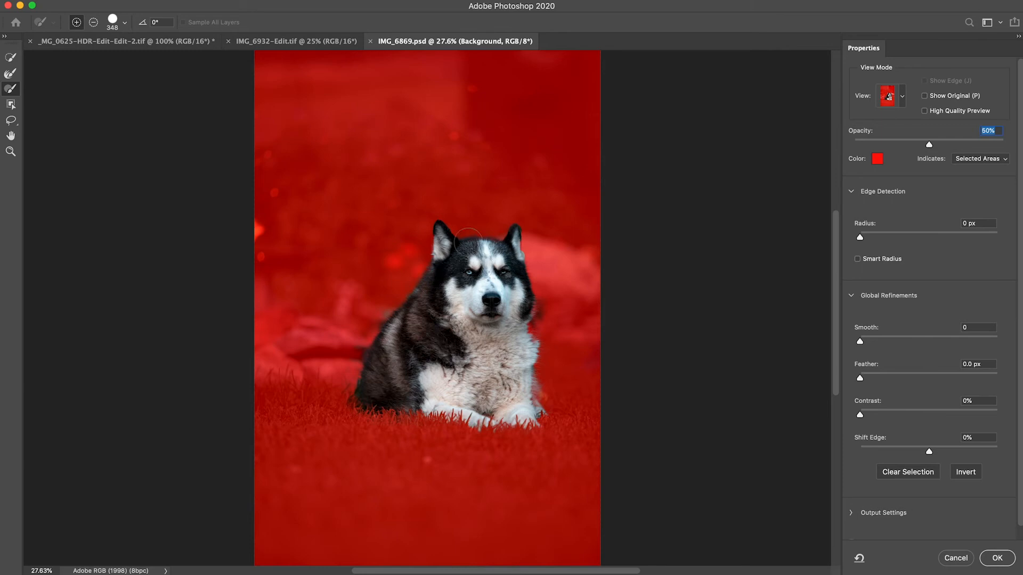
- Add the dog with a rectangular Object Selection, subtract it again, and subtract a patch of the background foliage
click(13, 105)
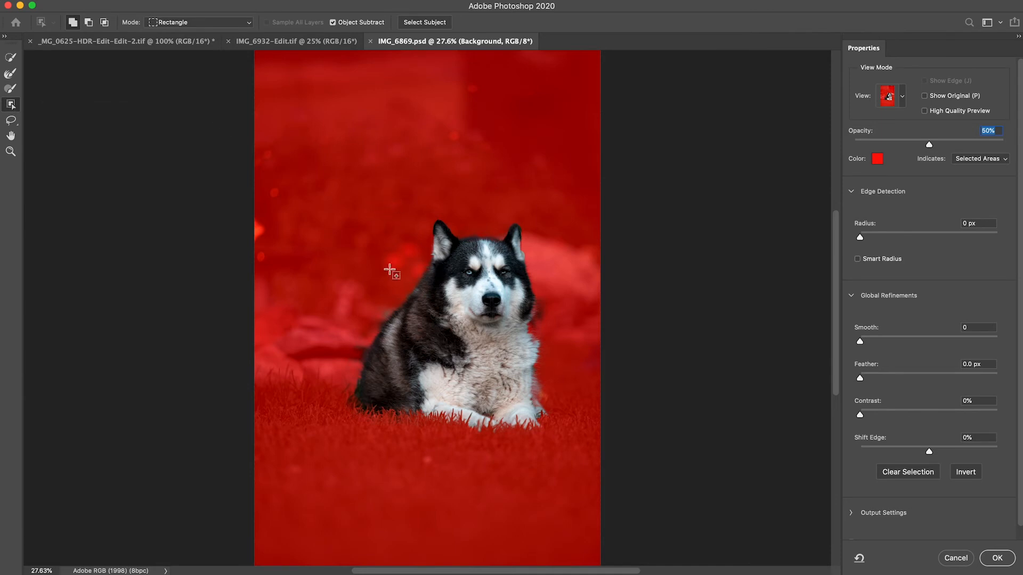
drag(318, 199, 645, 535)
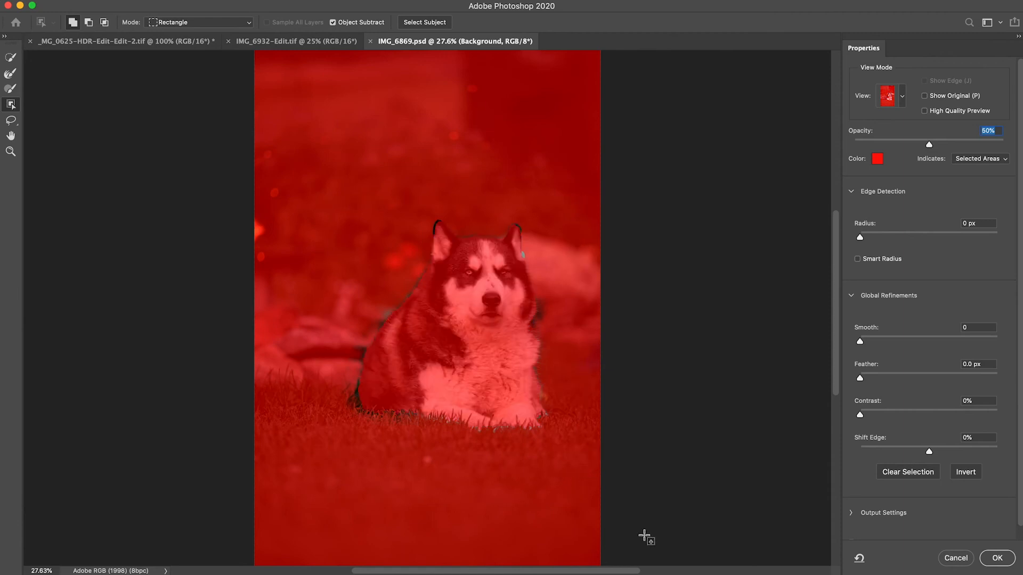
key(alt)
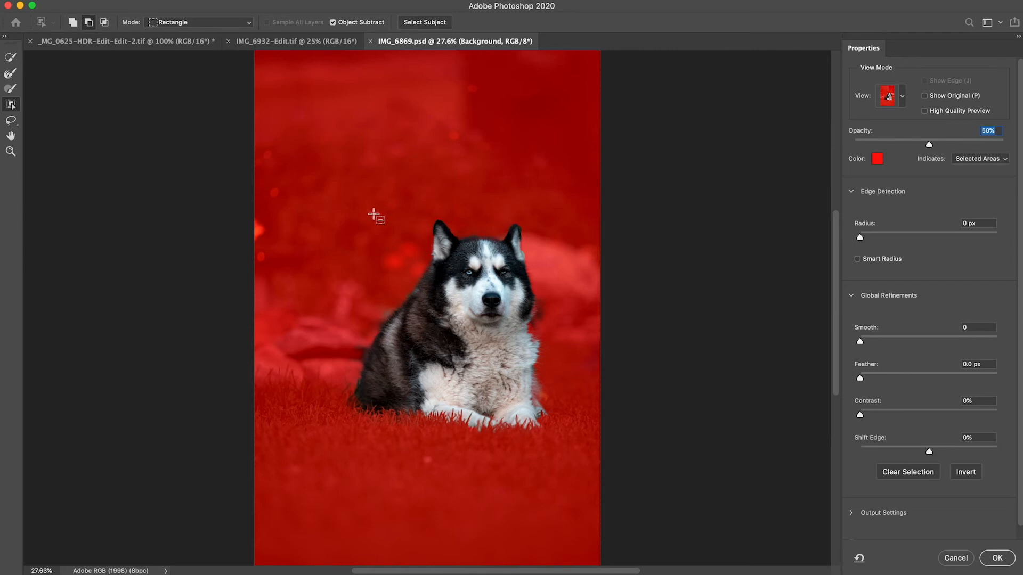
drag(284, 96, 366, 187)
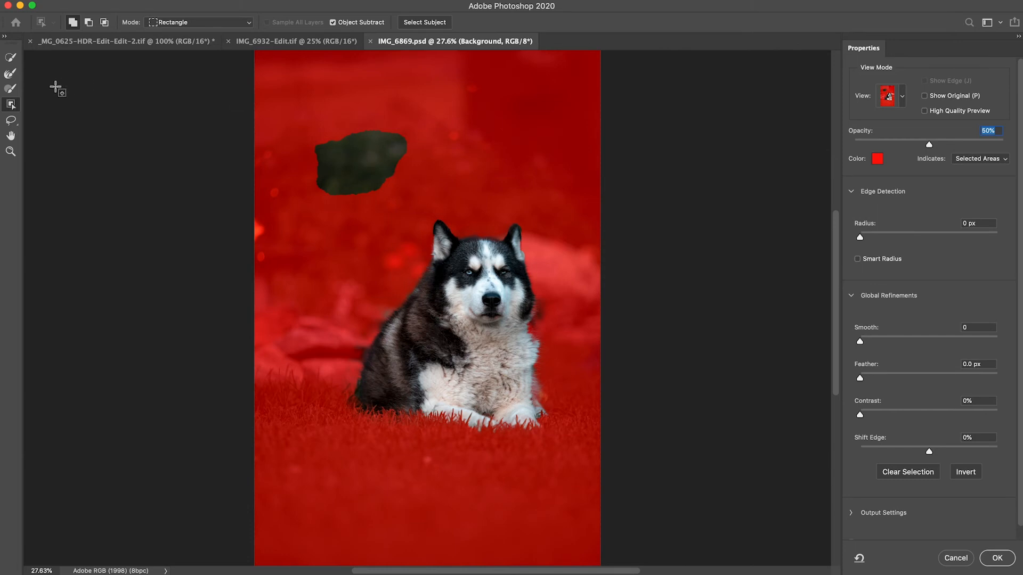
- Subtract a larger freeform area around the foliage patch with the Lasso tool, and undo the patch edits
click(10, 120)
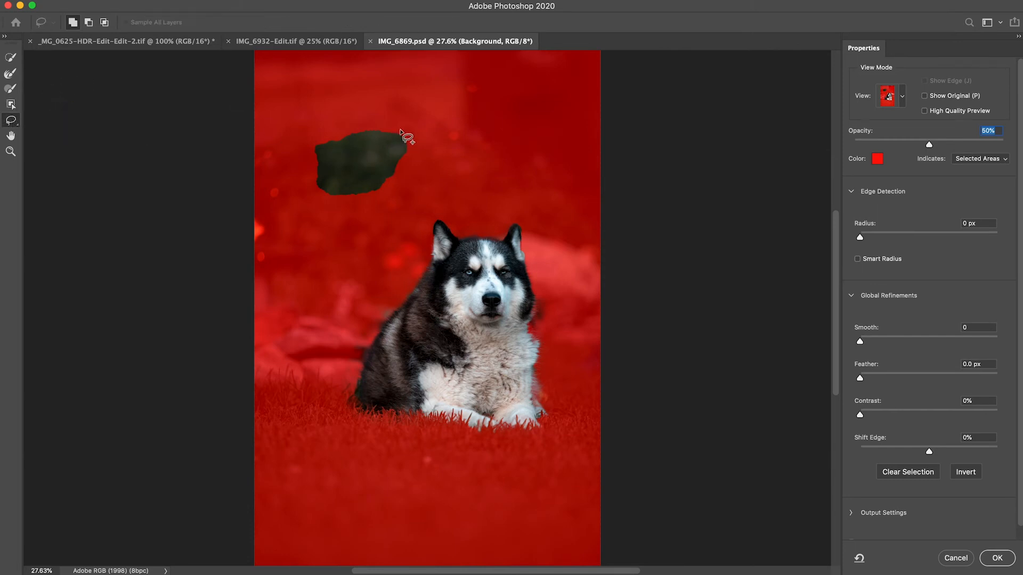
mouse_move(421, 118)
mouse_down()
mouse_move(324, 120)
mouse_move(281, 163)
mouse_move(319, 209)
mouse_move(414, 205)
mouse_move(428, 139)
mouse_move(360, 100)
mouse_move(308, 129)
mouse_move(288, 201)
mouse_move(352, 200)
mouse_move(433, 154)
mouse_up()
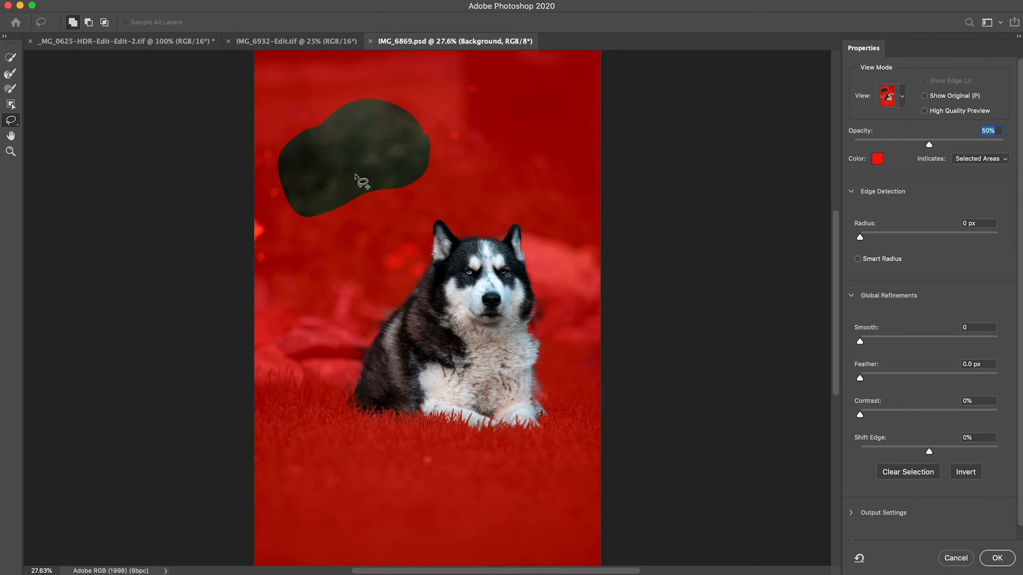
key(super+z)
- Pan the photo with the Hand tool, return to the Quick Selection tool, and pan again without leaving it
click(11, 136)
mouse_move(462, 229)
mouse_down()
mouse_move(414, 148)
mouse_move(443, 291)
mouse_move(512, 168)
mouse_move(478, 217)
mouse_move(490, 237)
mouse_up()
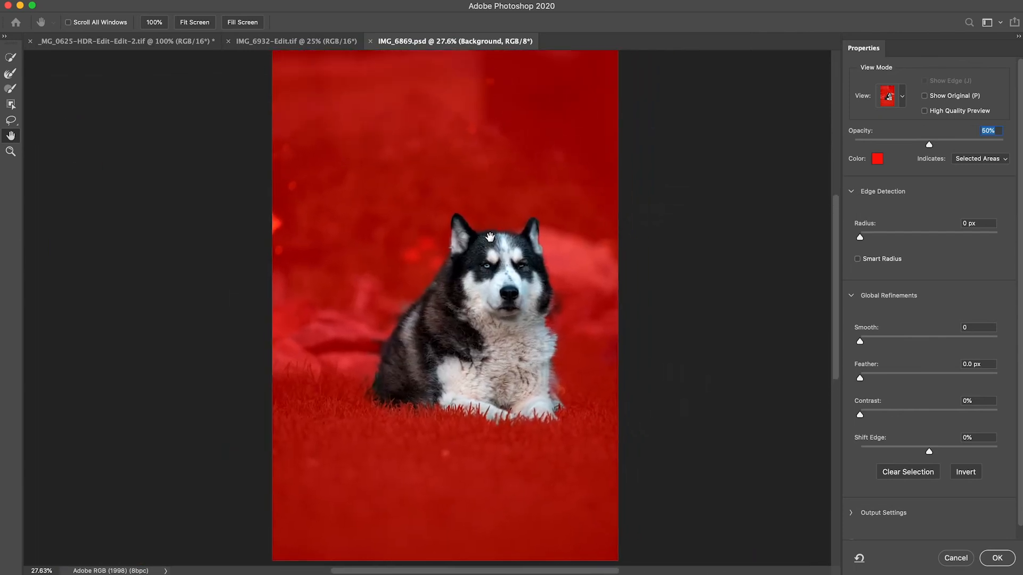
click(10, 57)
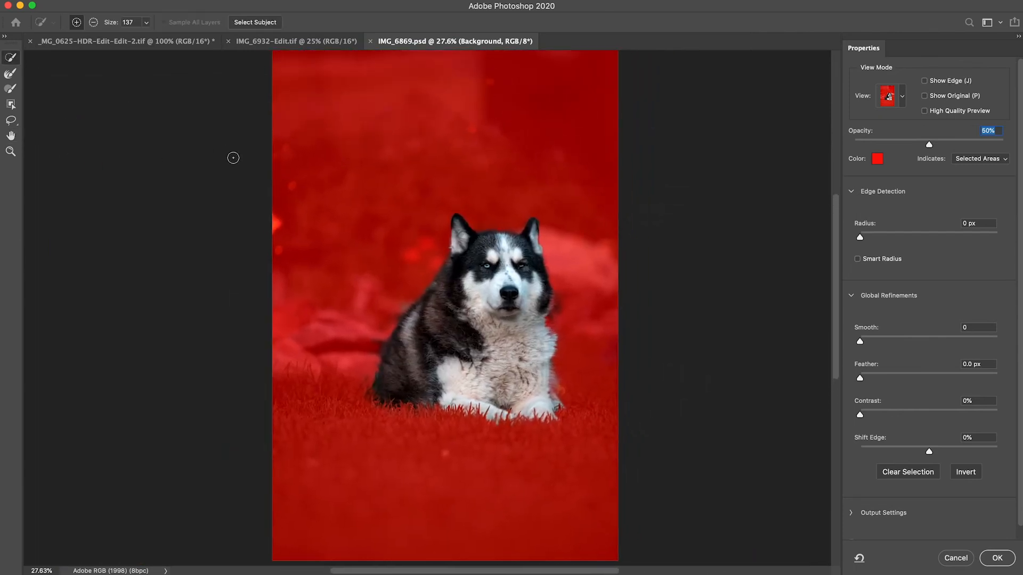
drag(510, 290, 477, 288)
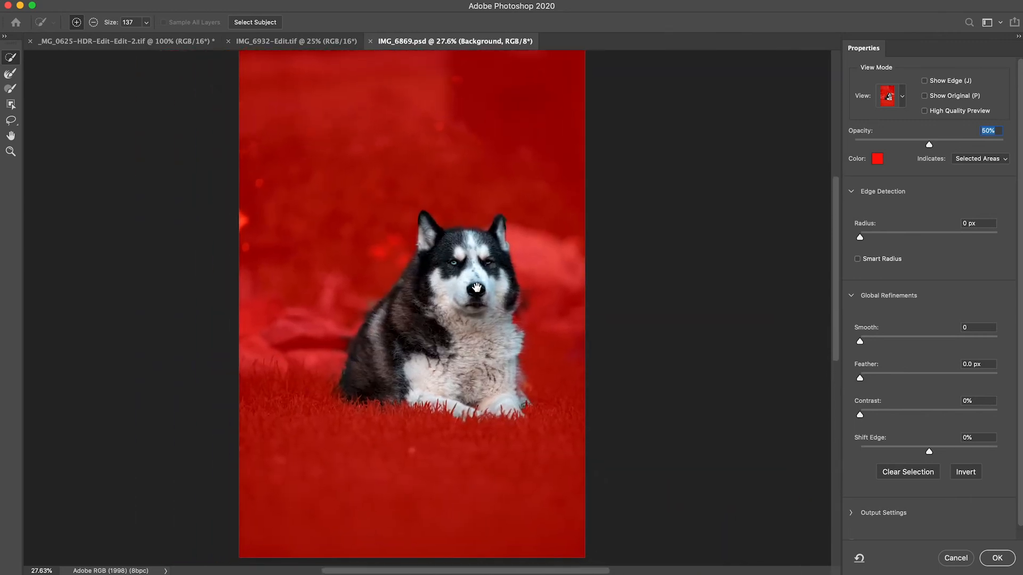
- Zoom in and out on the dog with the Zoom tool, and fit the whole photo back in the window
click(10, 151)
click(416, 229)
click(416, 229)
click(416, 229)
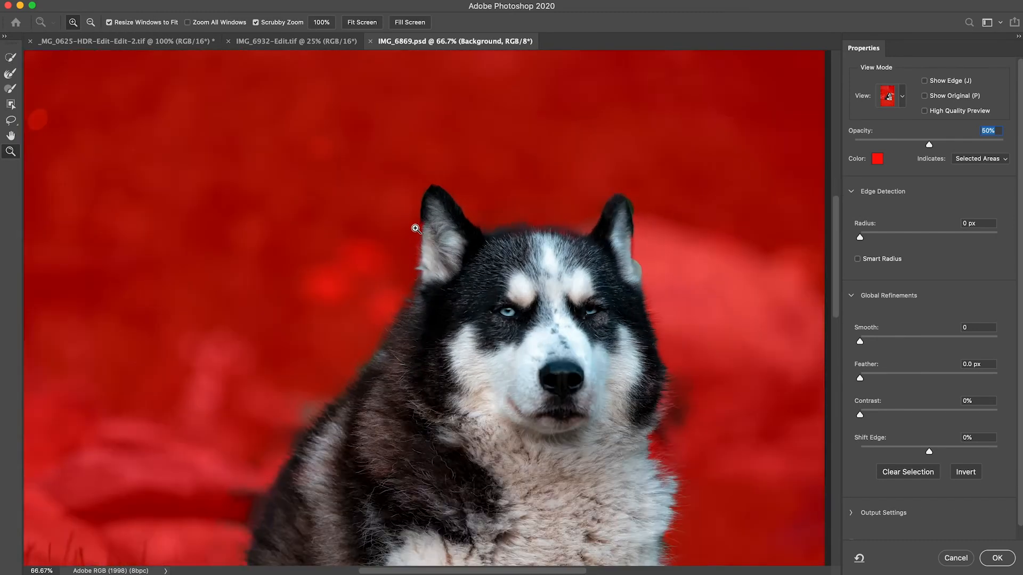
click(416, 229)
alt+click(416, 229)
alt+click(416, 229)
alt+click(416, 229)
alt+click(416, 229)
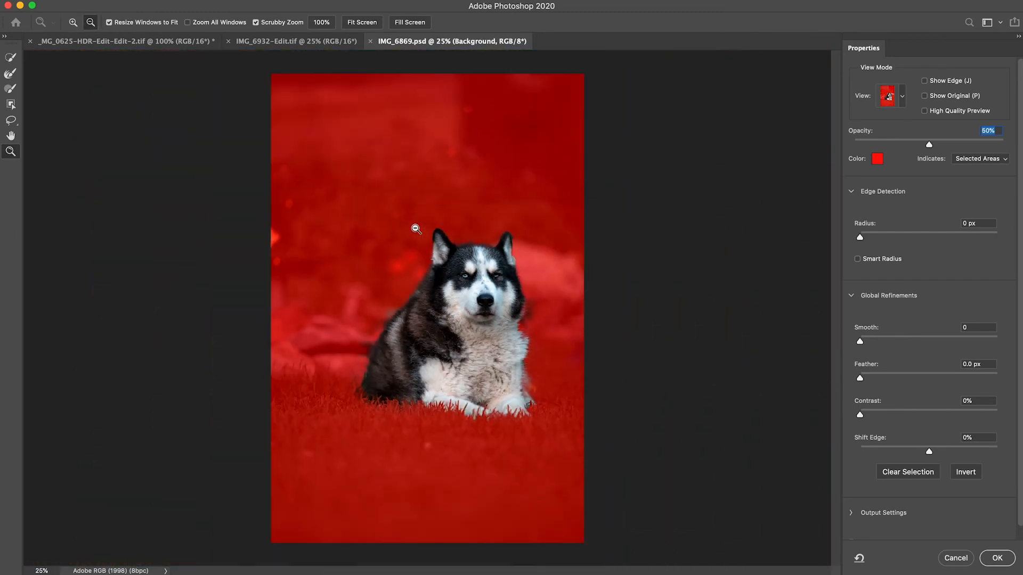
click(416, 229)
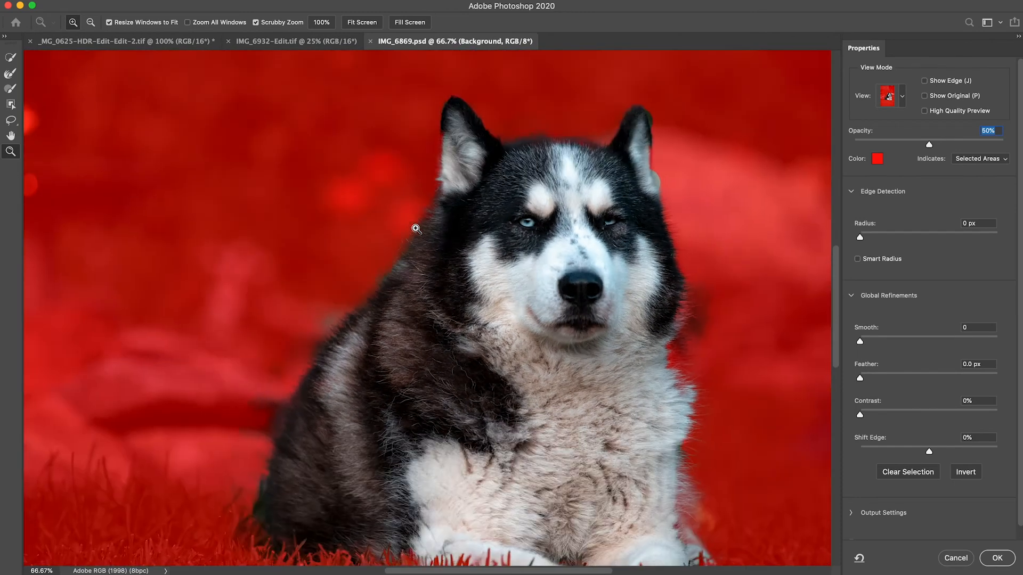
alt+click(416, 229)
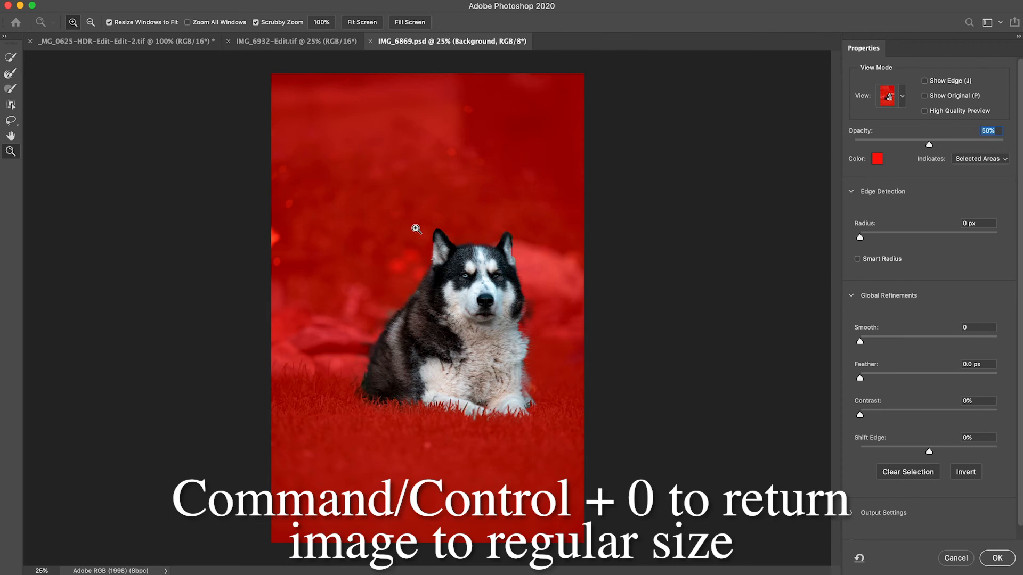
click(416, 229)
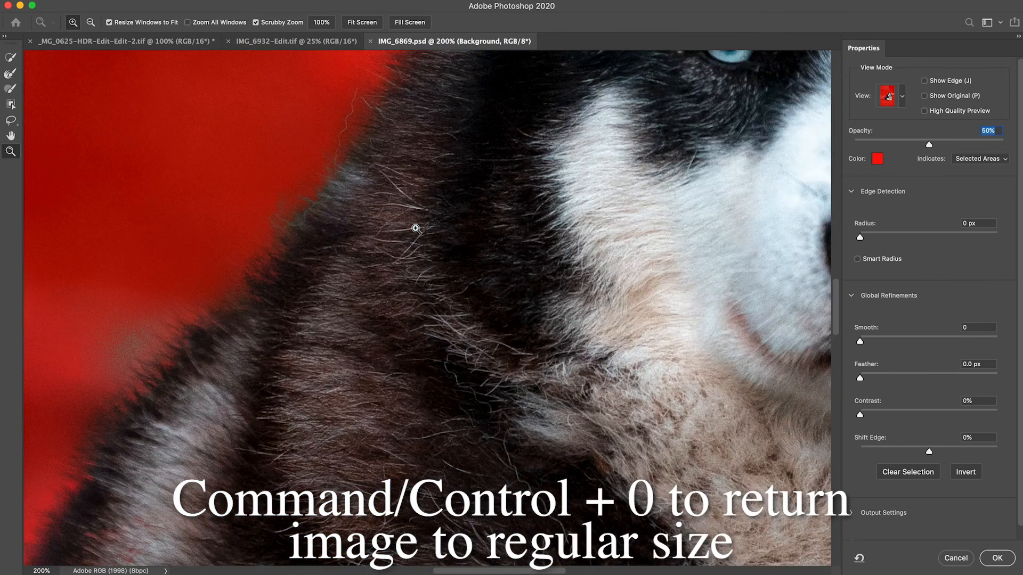
key(super+0)
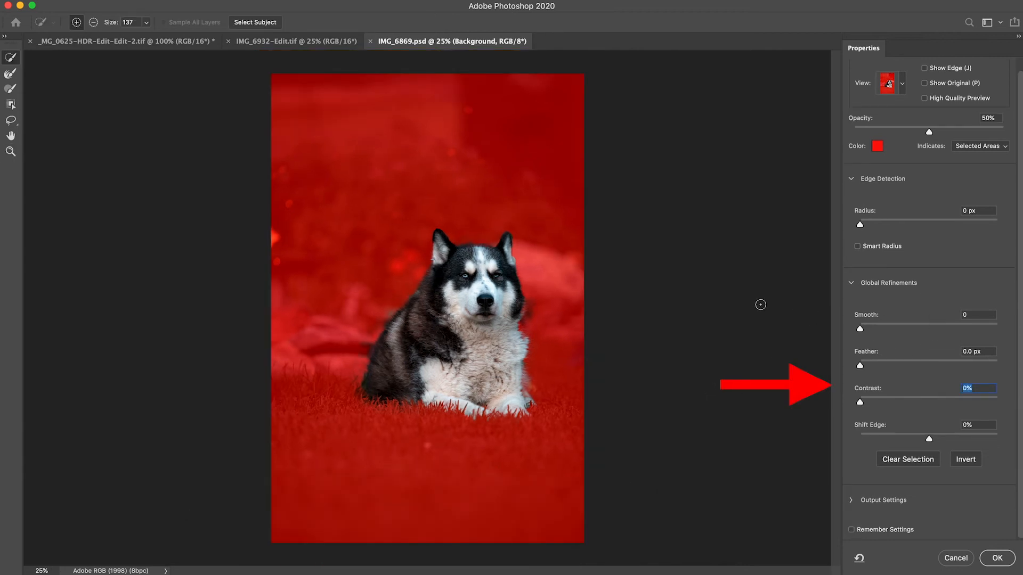
- Try a high Smooth value on the dog's selection edge and return Smooth to 0
key(super+plus)
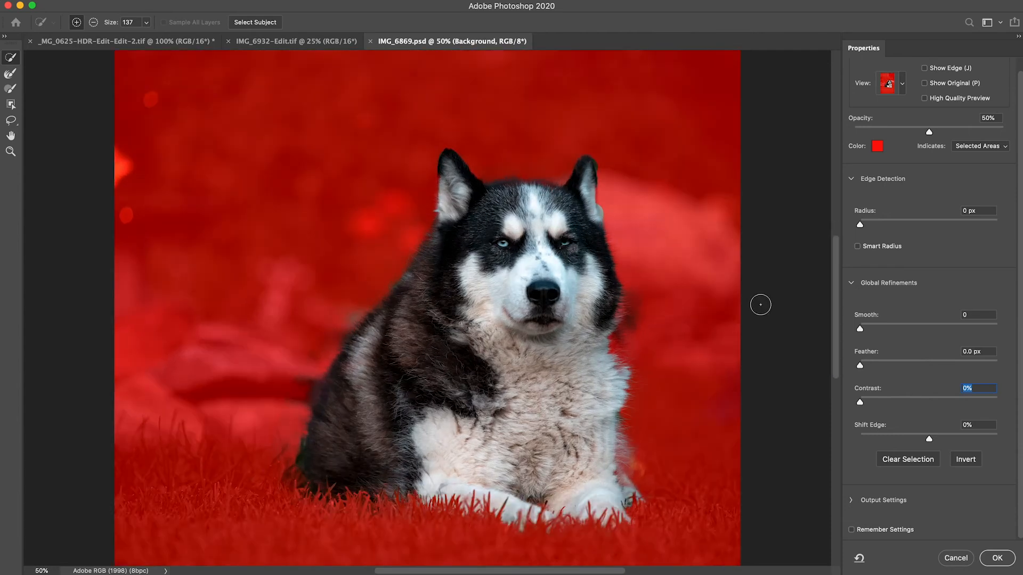
drag(396, 404, 348, 368)
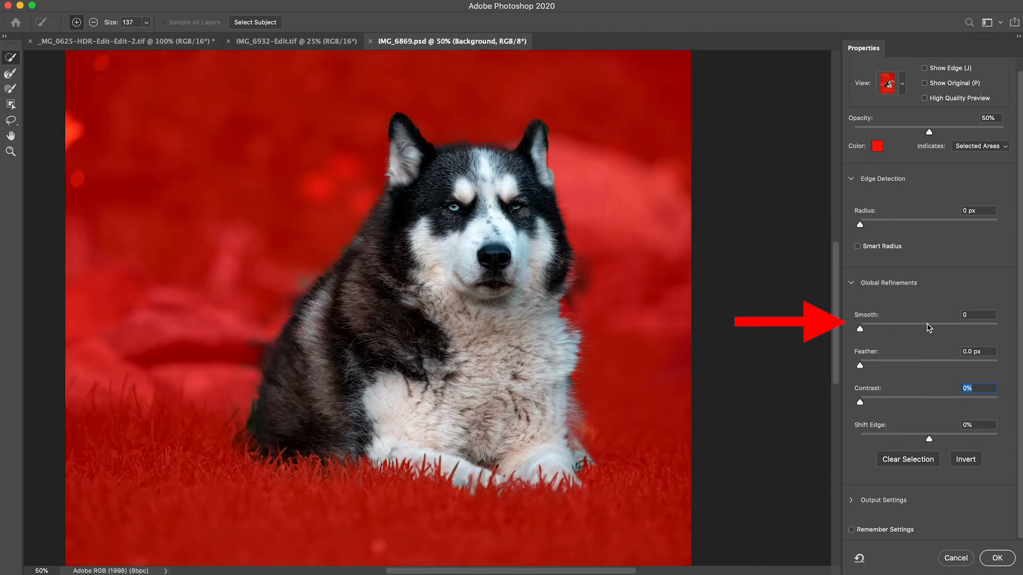
click(991, 326)
drag(962, 348, 860, 341)
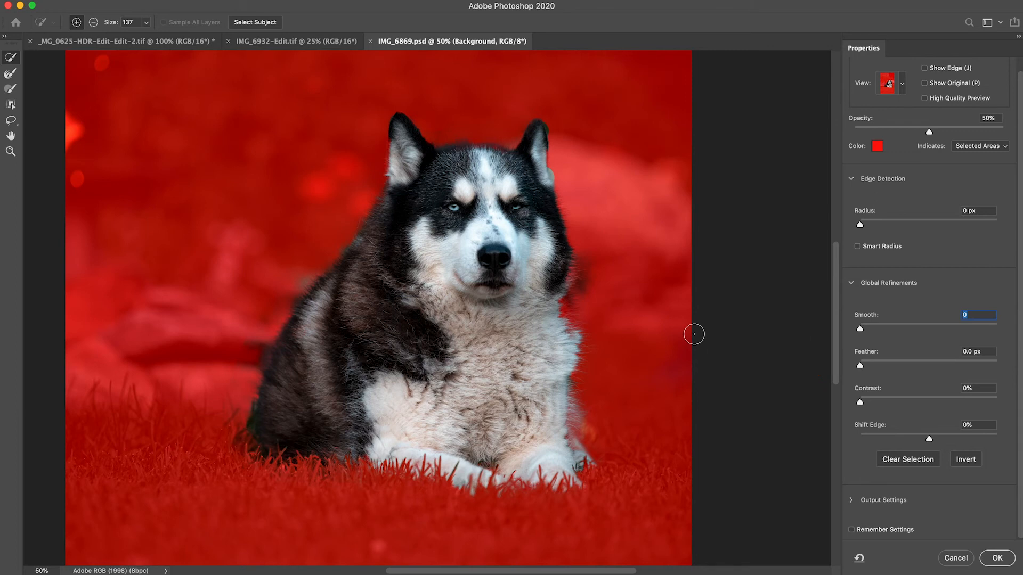
- Try feathering the selection edge by 81.7 px and 1000 px, and return Feather to 0 px
drag(900, 365, 943, 365)
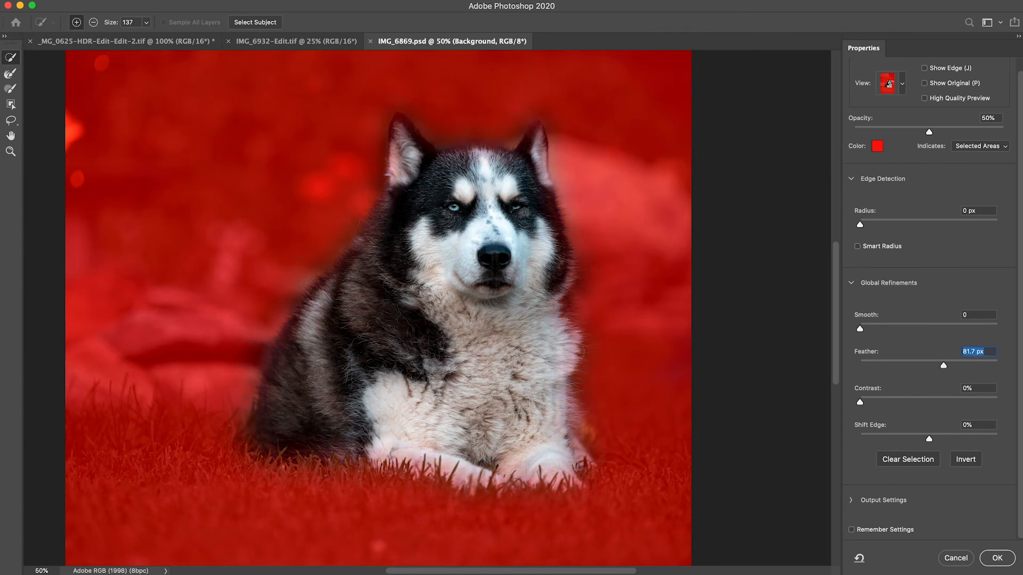
text(1000)
key(Return)
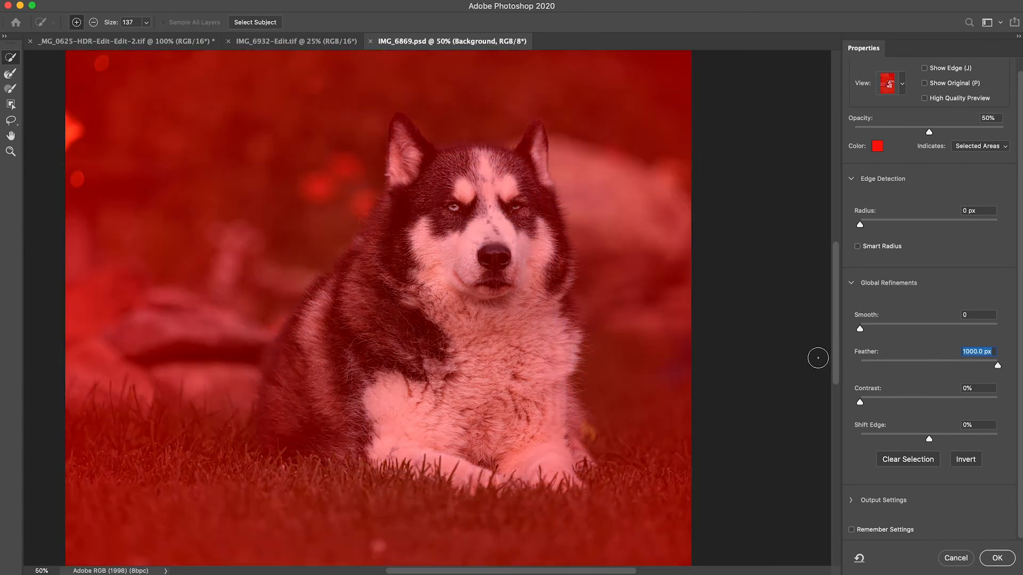
click(865, 364)
drag(866, 366, 853, 366)
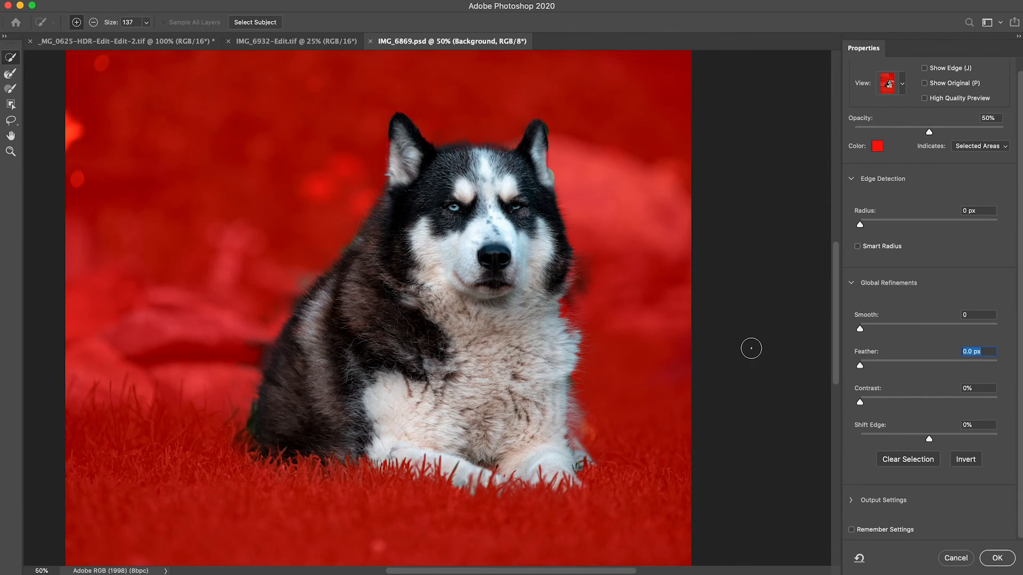
- Try Feather 8.2 px with Contrast 30%, and raise them to 592.4 px and 61%
drag(861, 365, 908, 366)
drag(861, 403, 901, 404)
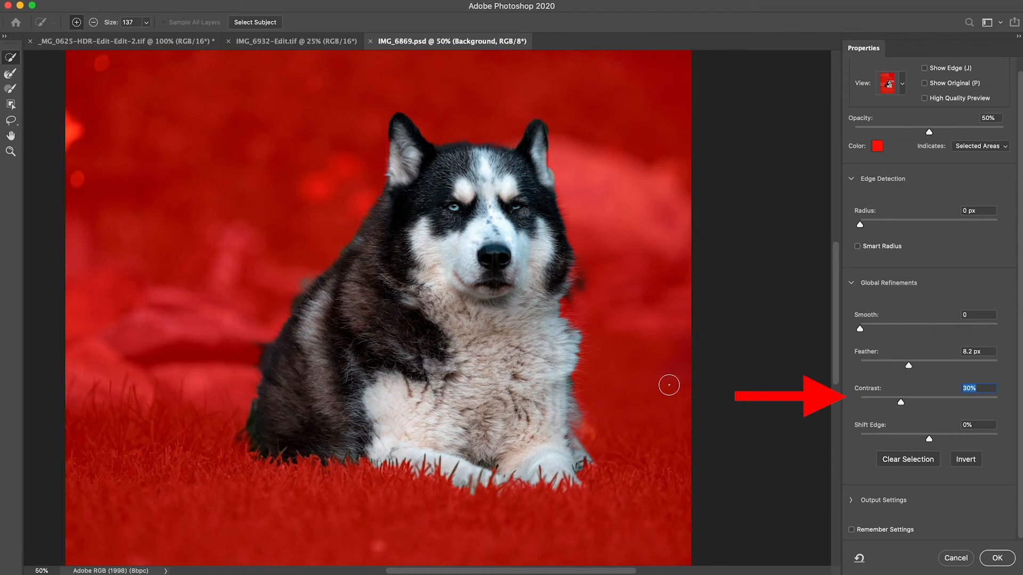
click(985, 364)
click(945, 401)
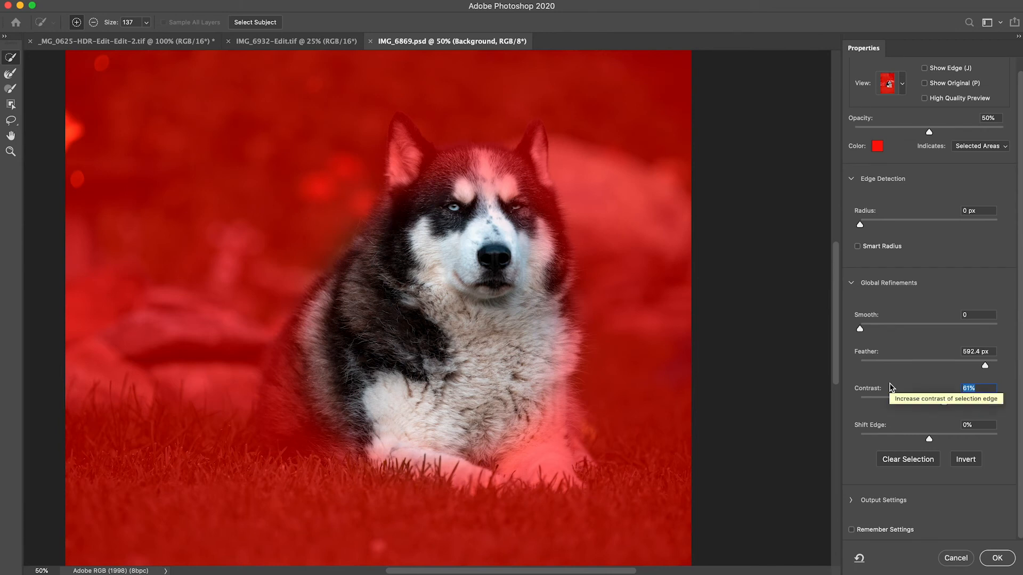
- Reset the selection's Contrast to 0% and reduce Feather to 4.9 px
text(0)
key(Return)
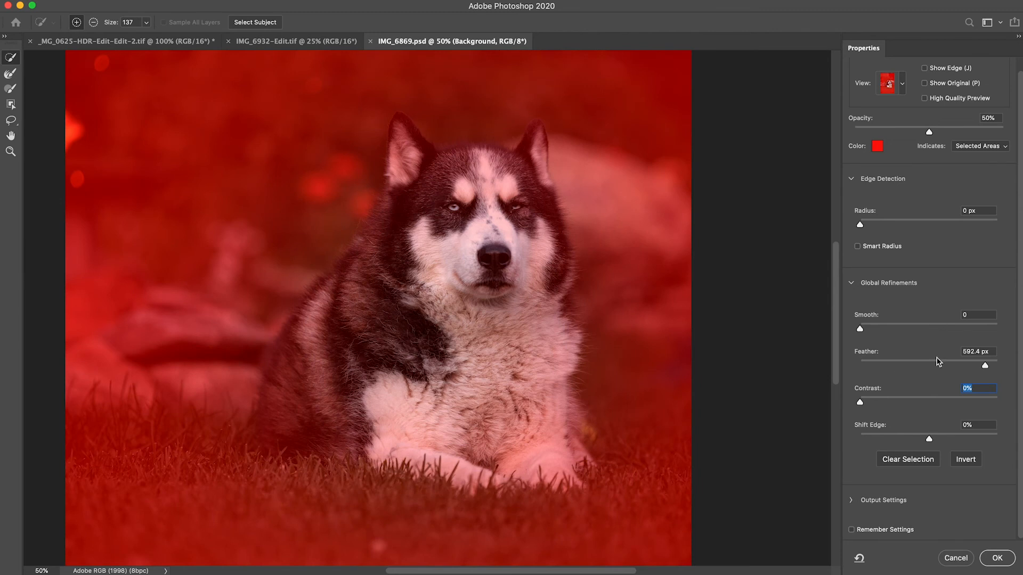
click(873, 362)
key(shift+Tab)
click(897, 364)
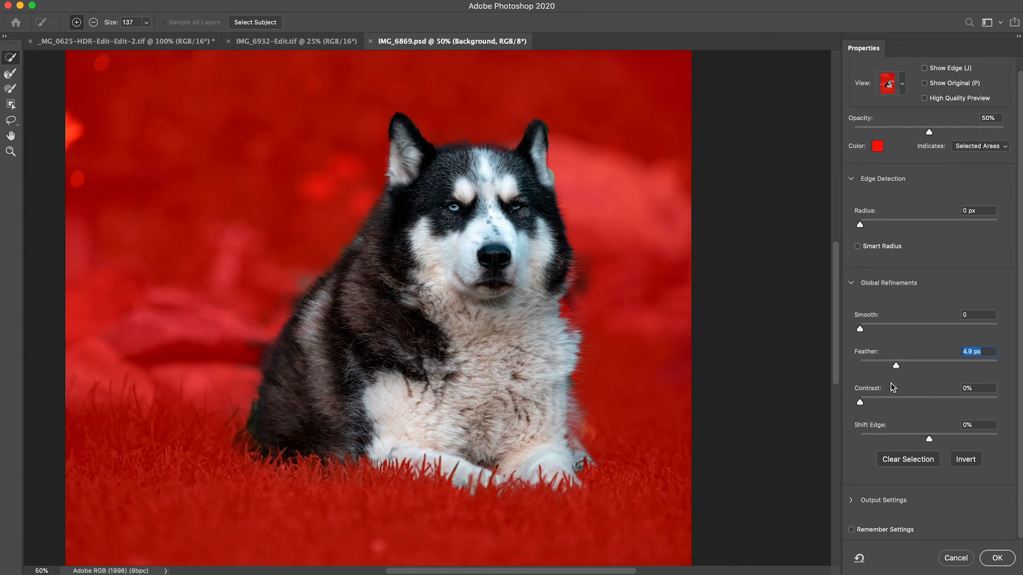
- Try Shift Edge at +51%, -38% and +1%, settle on -46%, and set Feather to 2.6 px
click(966, 440)
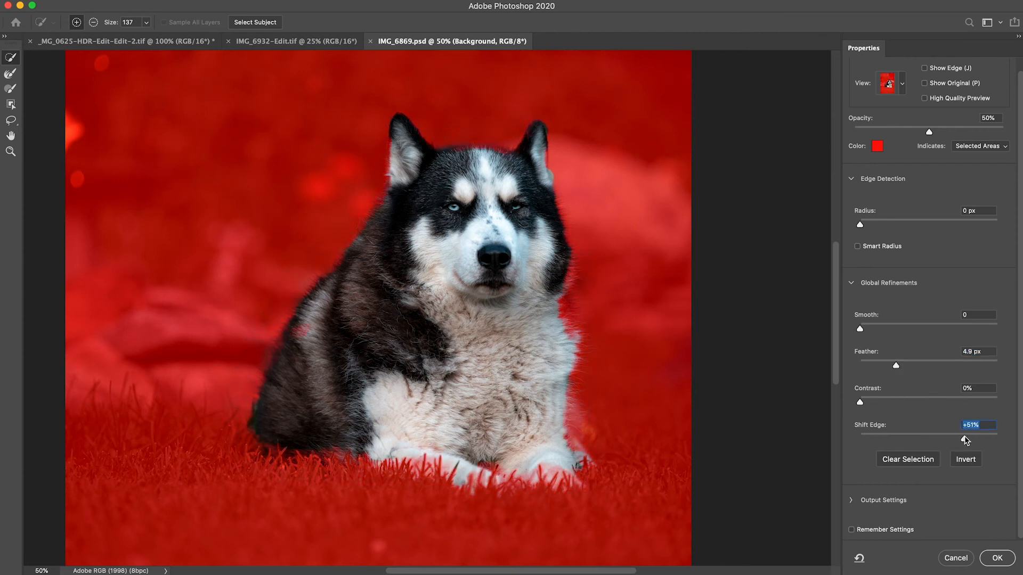
drag(966, 440, 900, 437)
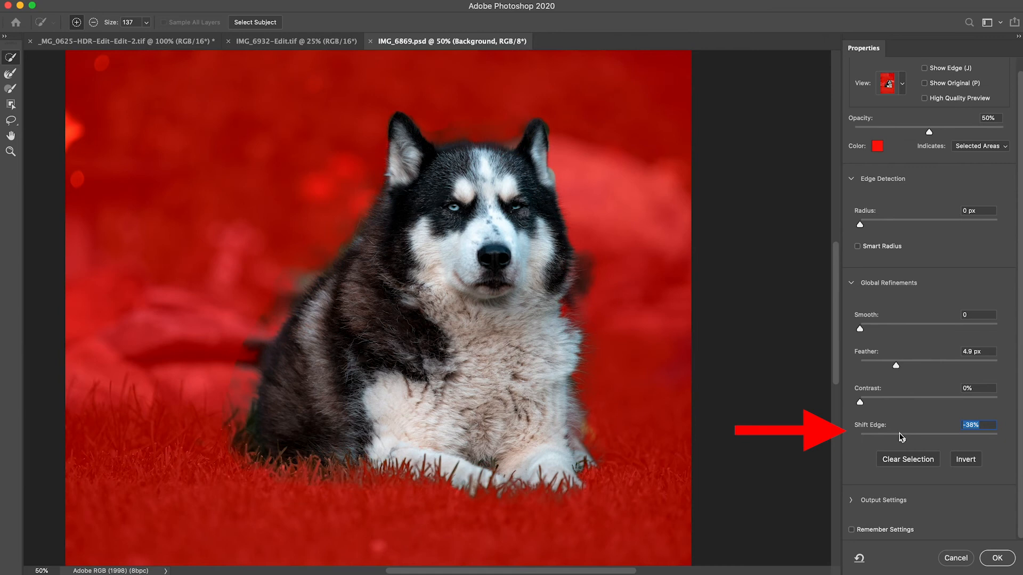
click(929, 439)
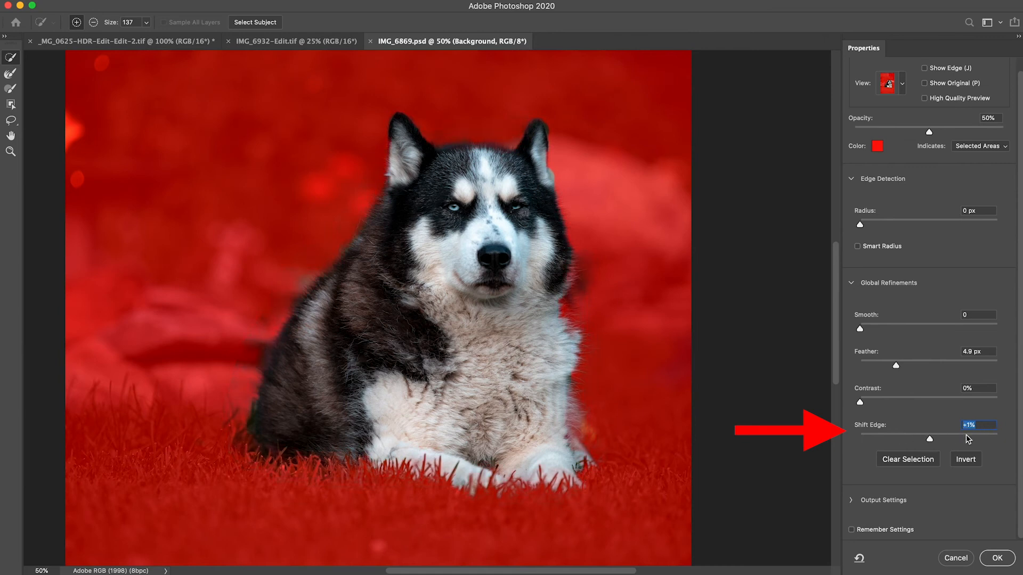
drag(930, 439, 899, 438)
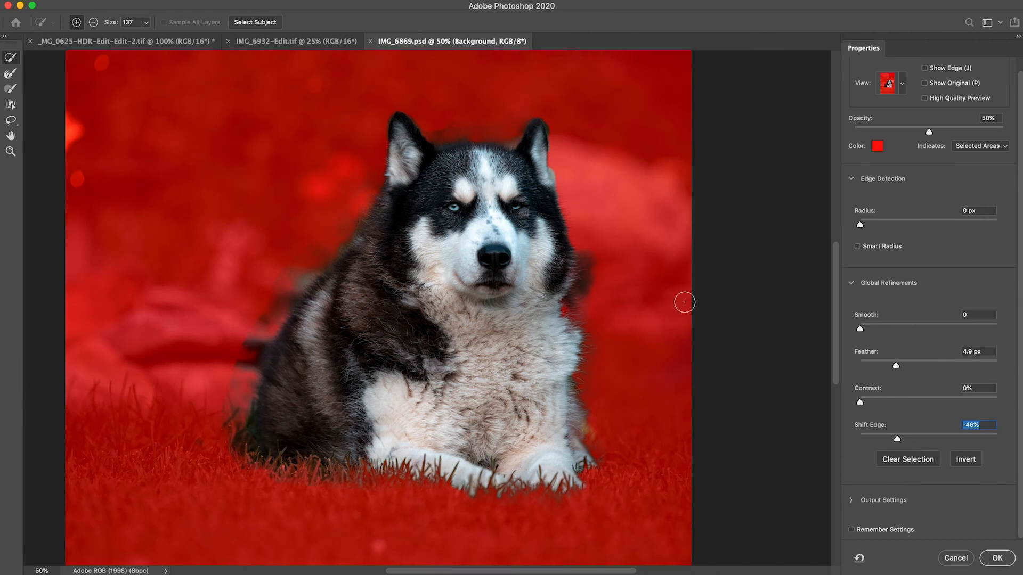
click(877, 365)
key(super+0)
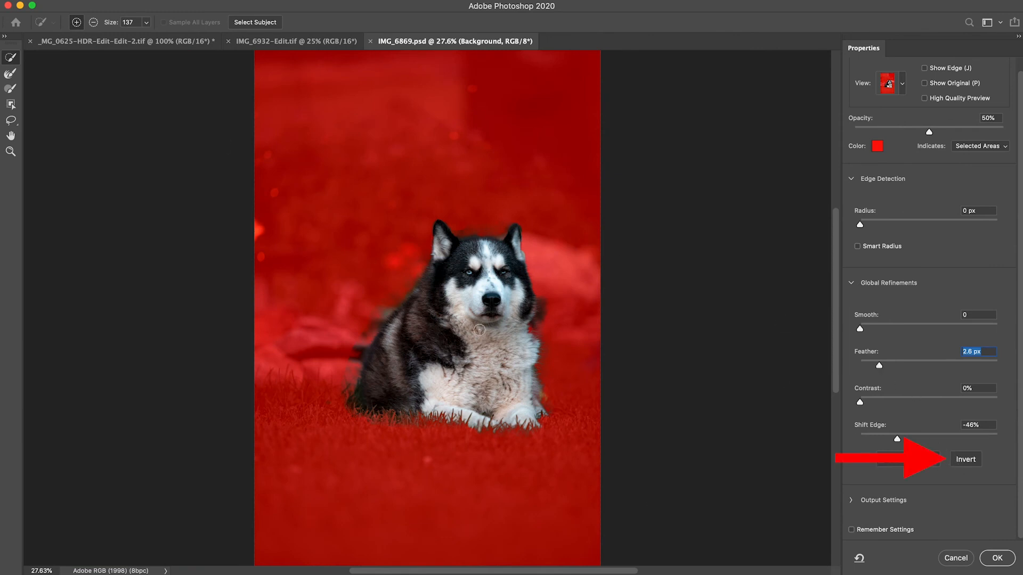
- Invert the selection, invert it back, and apply the Select and Mask refinements to the photo
click(966, 460)
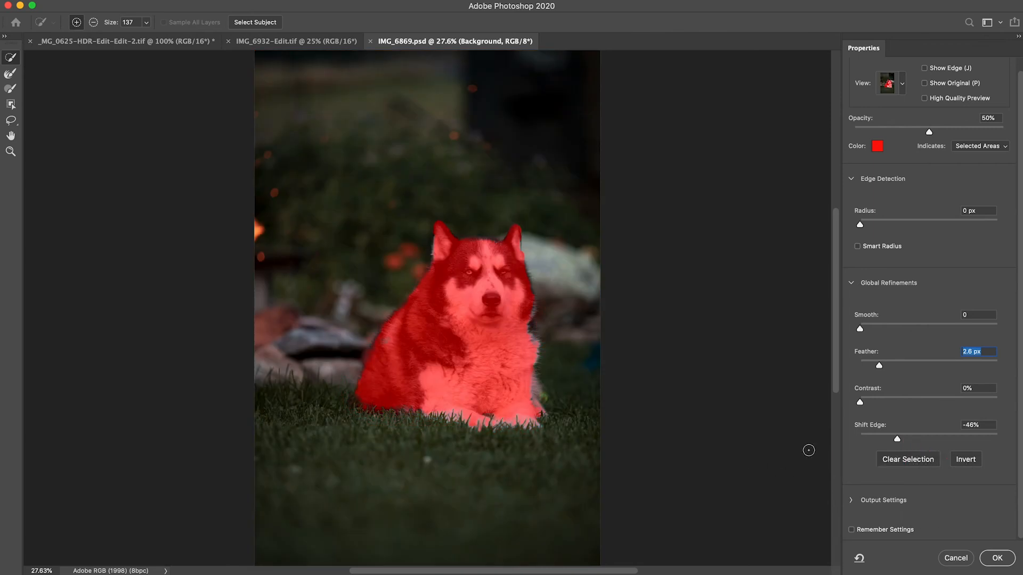
click(962, 461)
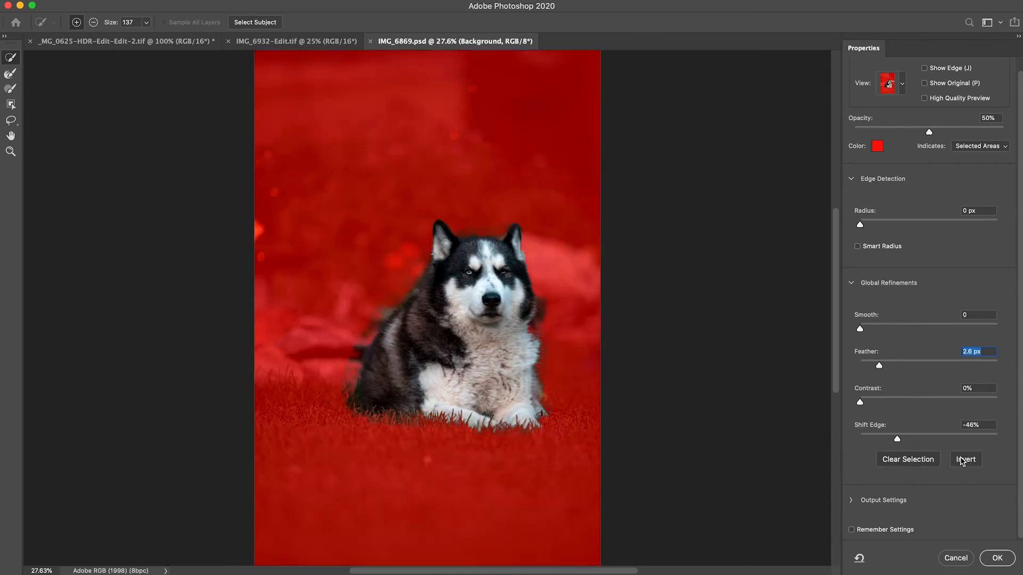
click(997, 558)
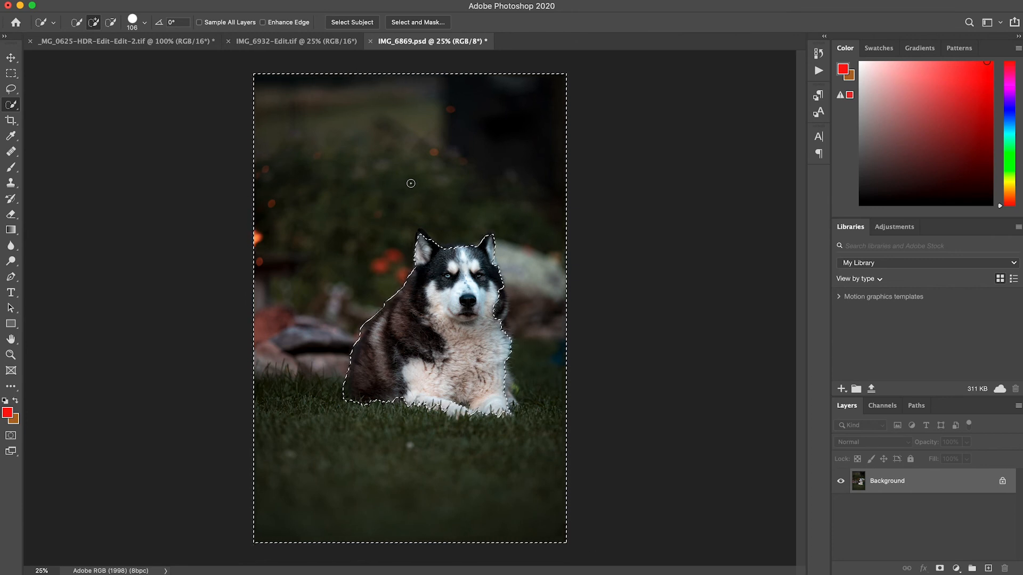
- Enlarge the Quick Selection brush to 1684 and up to 2061, and deselect the background selection
mouse_move(411, 183)
mouse_down()
mouse_move(515, 180)
mouse_move(240, 182)
mouse_move(462, 190)
mouse_move(367, 194)
mouse_up()
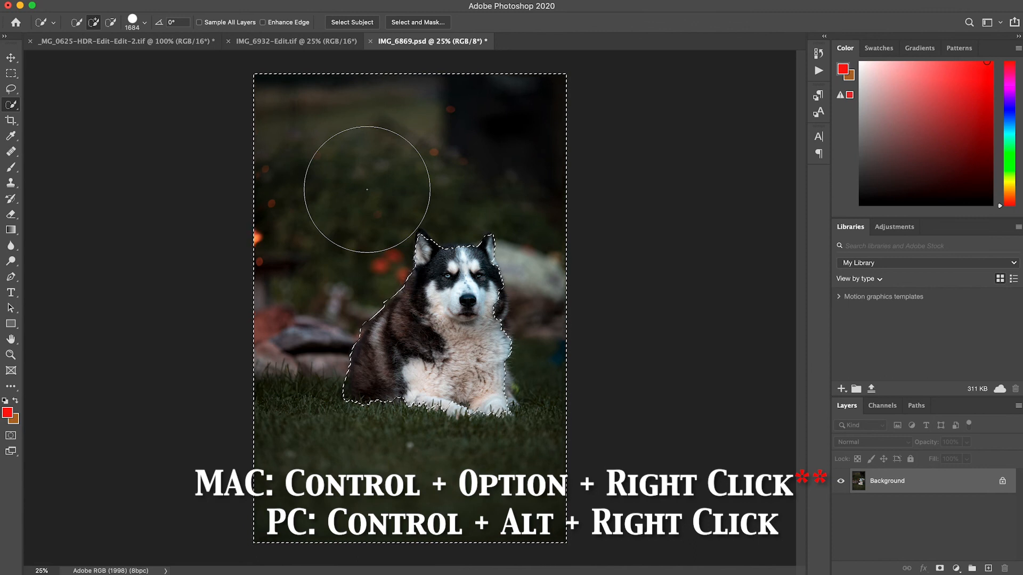
mouse_move(562, 187)
mouse_down()
mouse_move(651, 205)
mouse_move(178, 222)
mouse_move(164, 209)
mouse_move(571, 216)
mouse_move(384, 213)
mouse_up()
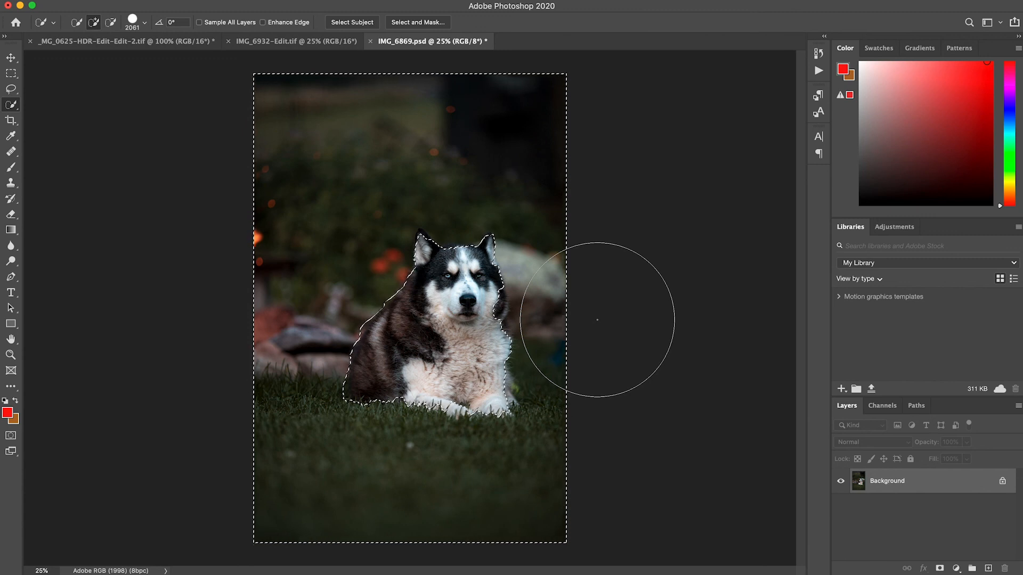
key(super+d)
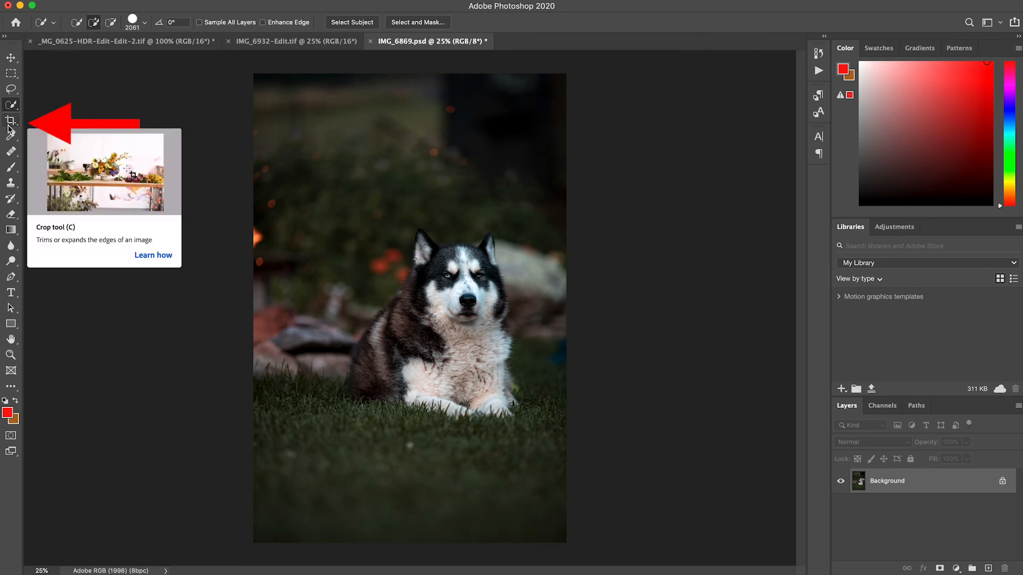
- Start a crop around the dog with the Crop tool, using the Youtube TN preset of 1280 by 720
key(c)
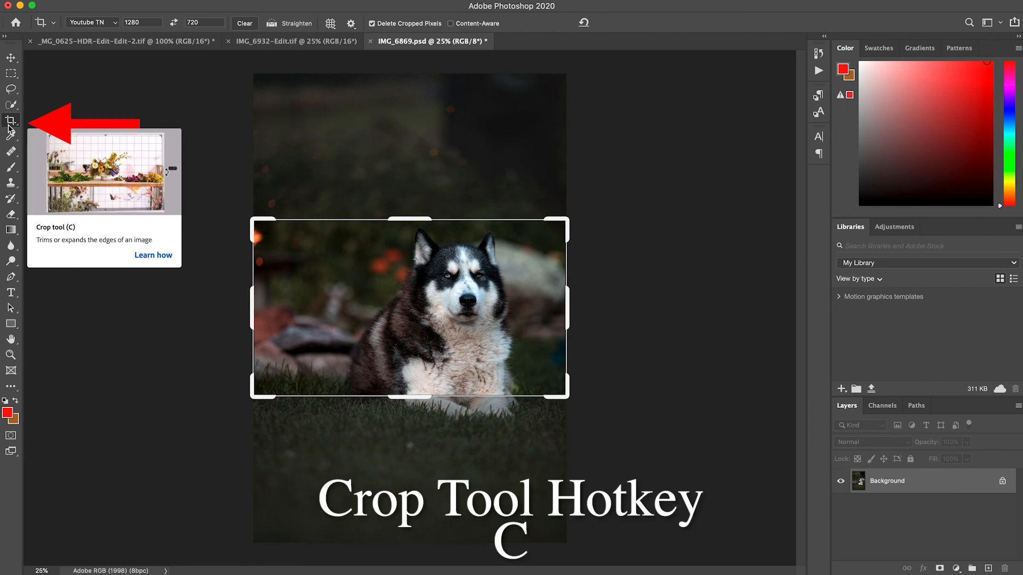
right_click(9, 122)
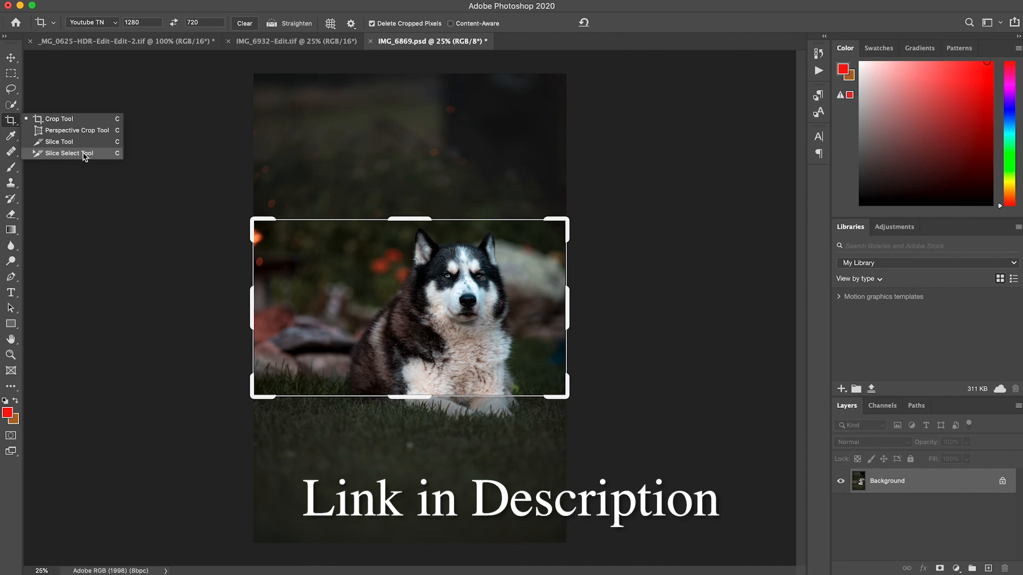
click(85, 120)
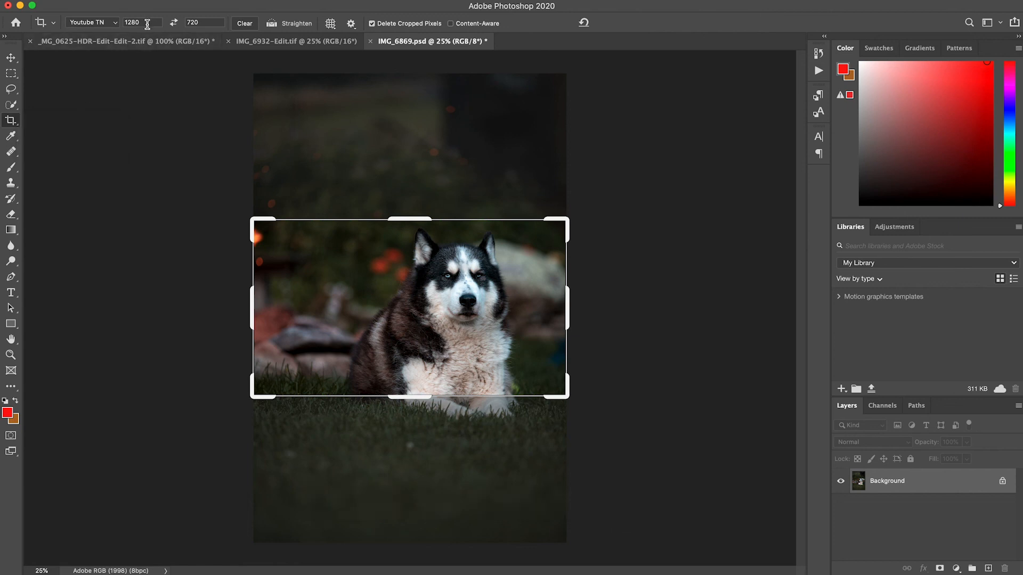
mouse_move(401, 219)
mouse_down()
mouse_move(402, 144)
mouse_move(403, 283)
mouse_move(404, 184)
mouse_move(409, 219)
mouse_up()
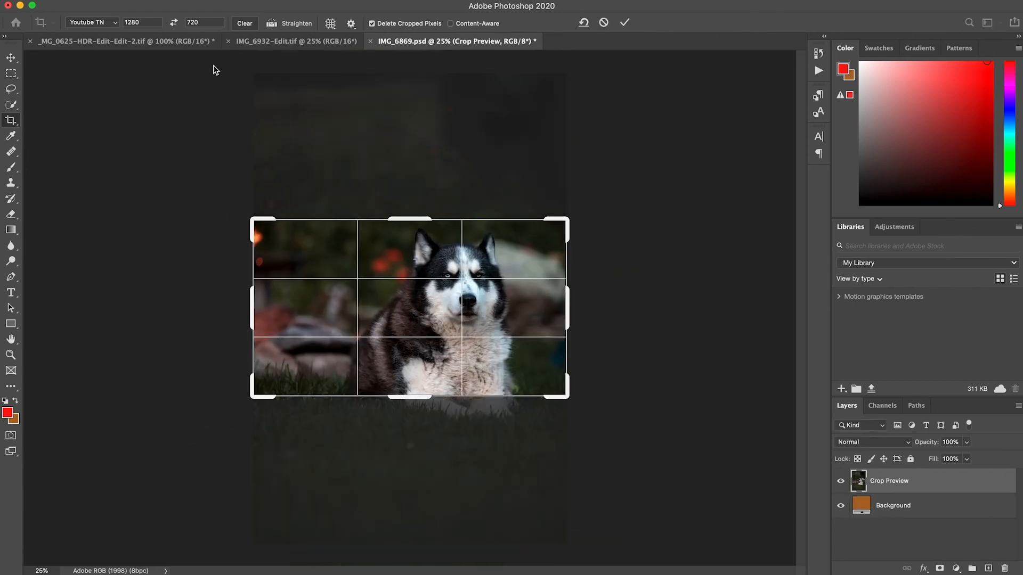
- Switch the crop preset to Ratio and set a square crop of 1080 by 1080
click(113, 24)
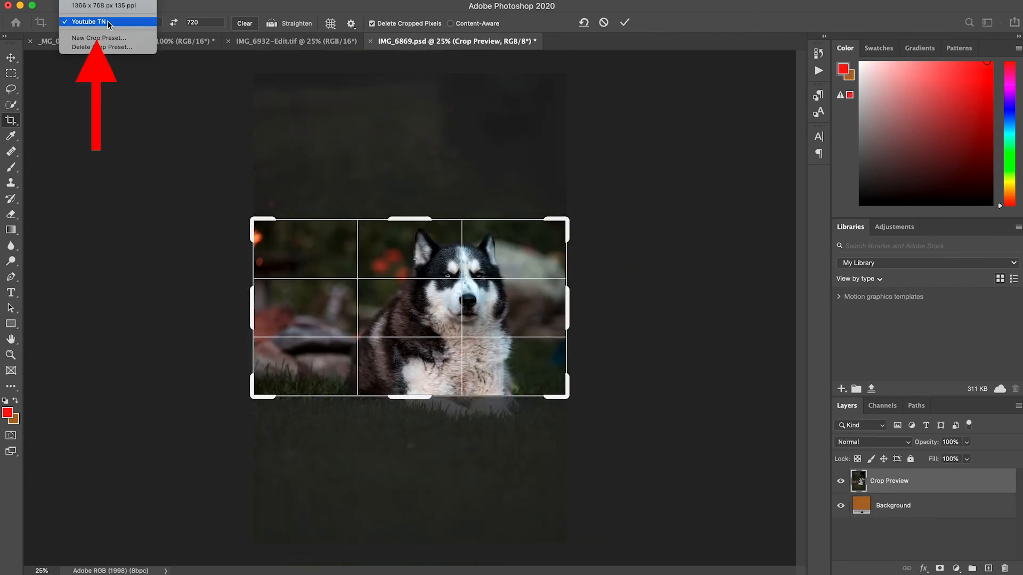
scroll(107, 25, up, 5)
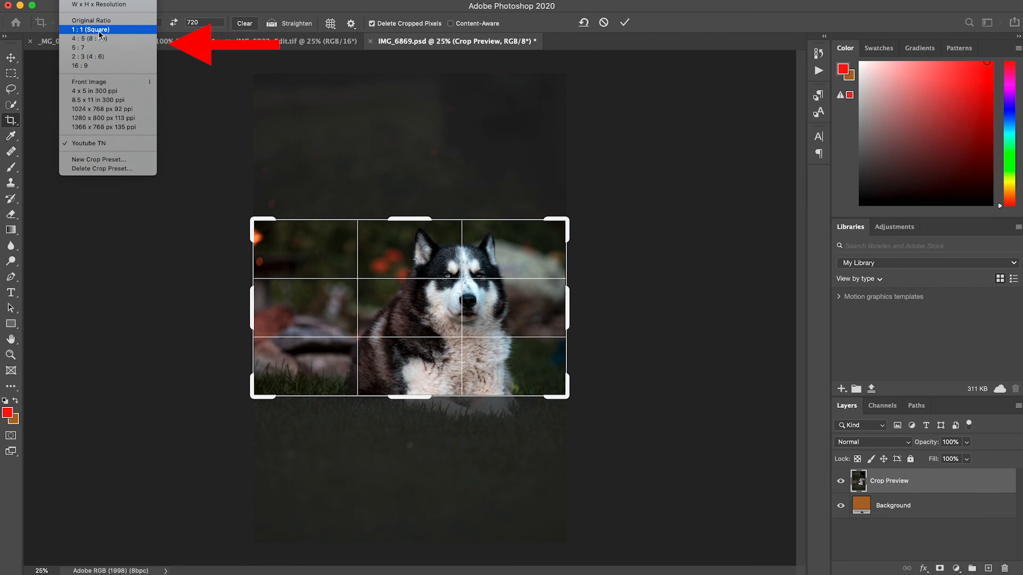
click(121, 4)
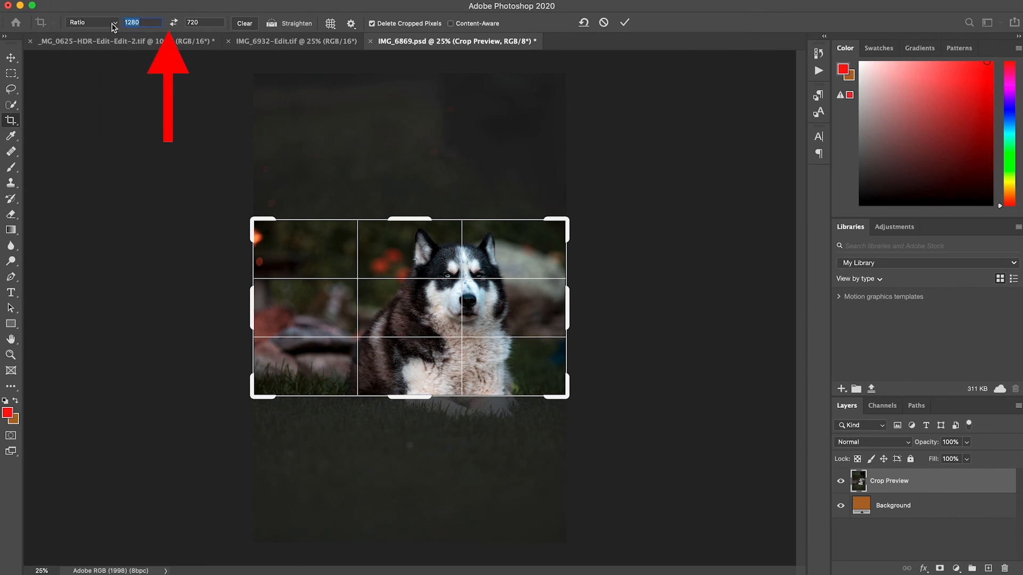
text(1080)
key(Tab)
text(1080)
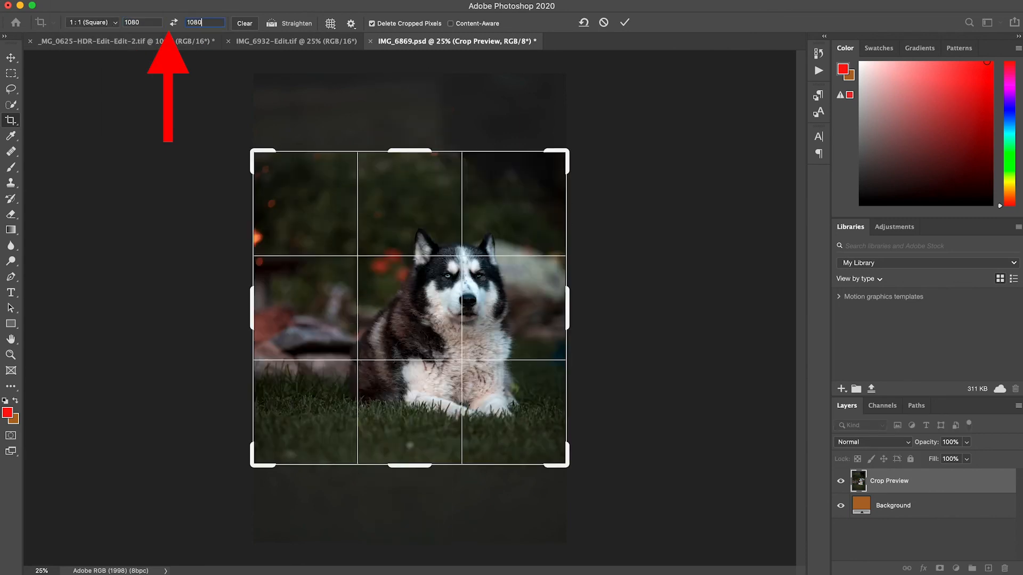
- Enlarge the square crop frame beyond the photo's edges so that it takes in empty canvas on every side
mouse_move(409, 151)
mouse_down()
mouse_move(410, 122)
mouse_move(406, 241)
mouse_move(411, 75)
mouse_move(401, 150)
mouse_move(398, 90)
mouse_move(400, 152)
mouse_up()
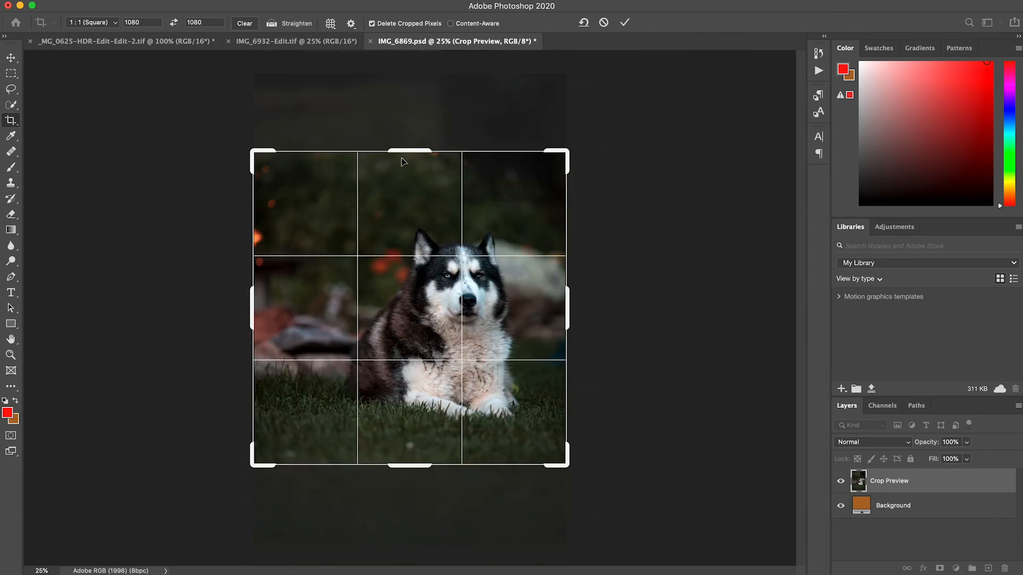
drag(568, 308, 629, 307)
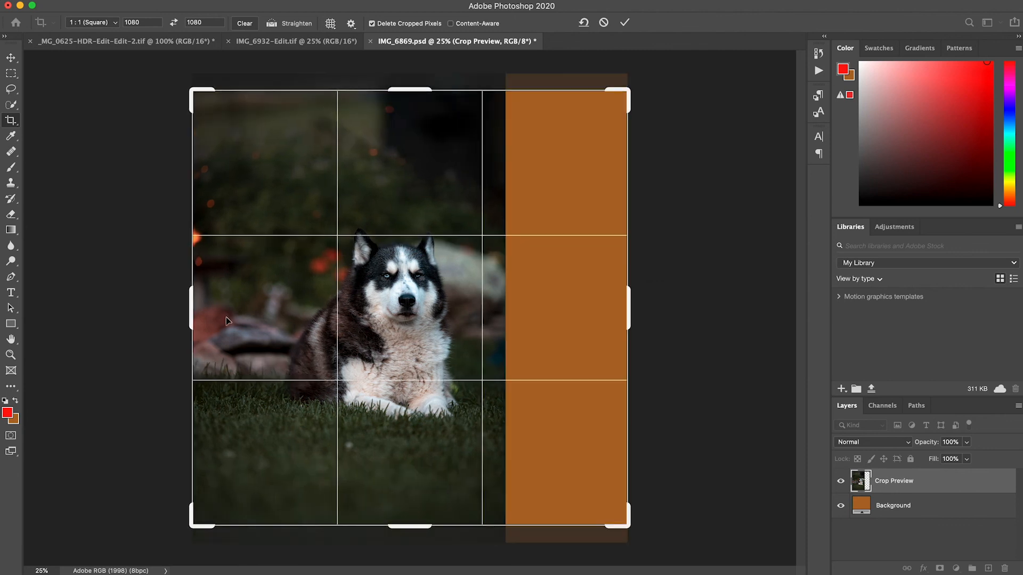
drag(195, 302, 128, 277)
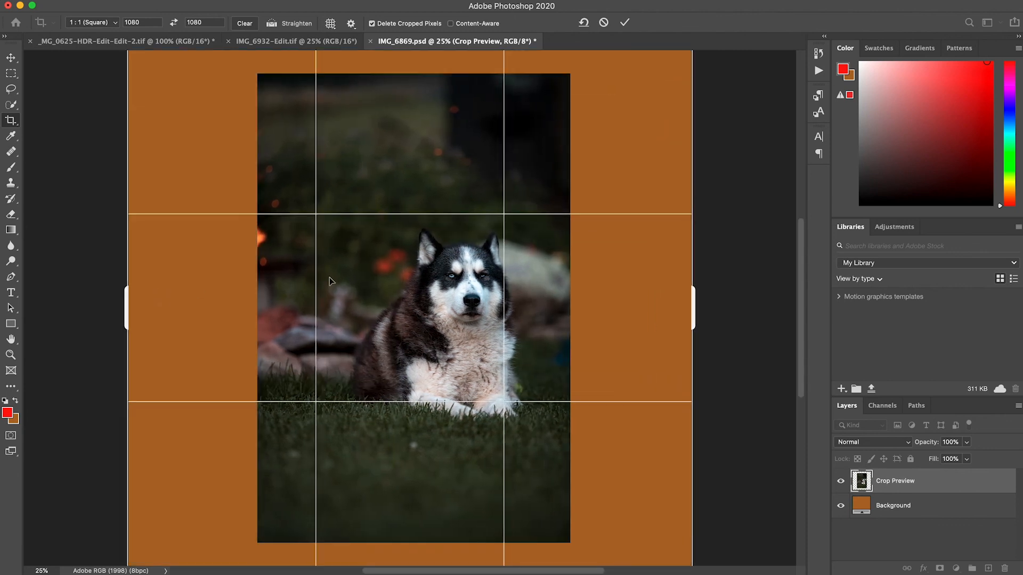
key(super+minus)
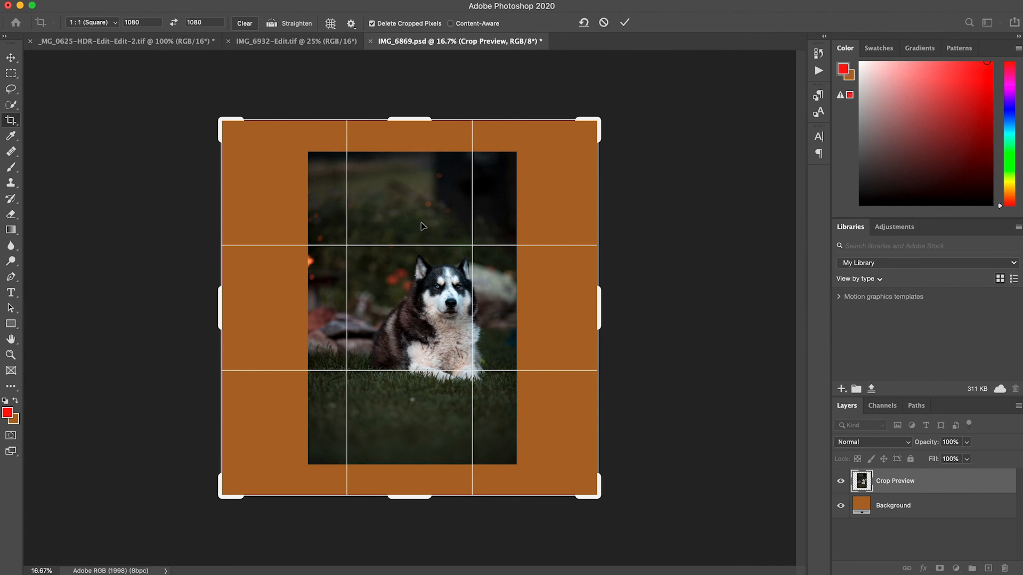
- Shrink the square crop frame back to the photo's width, position it around the dog, and apply the crop
drag(410, 115, 412, 151)
drag(418, 466, 418, 417)
drag(302, 311, 304, 311)
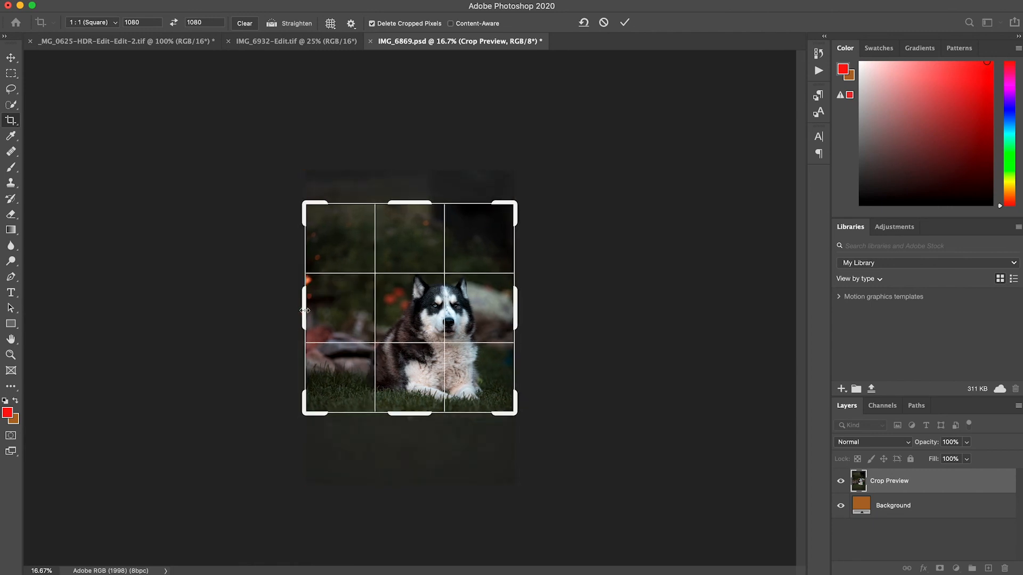
drag(426, 313, 431, 294)
key(Return)
- Bring up the crop frame on the cropped photo again, close it without changes, and undo the square crop
key(super+equal)
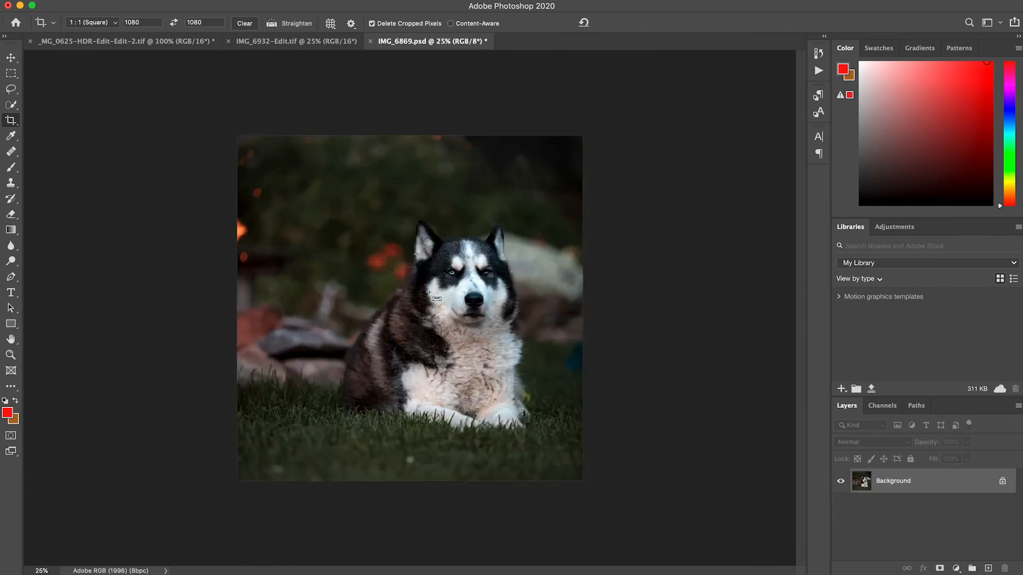
key(super+equal)
key(super+minus)
key(super+minus)
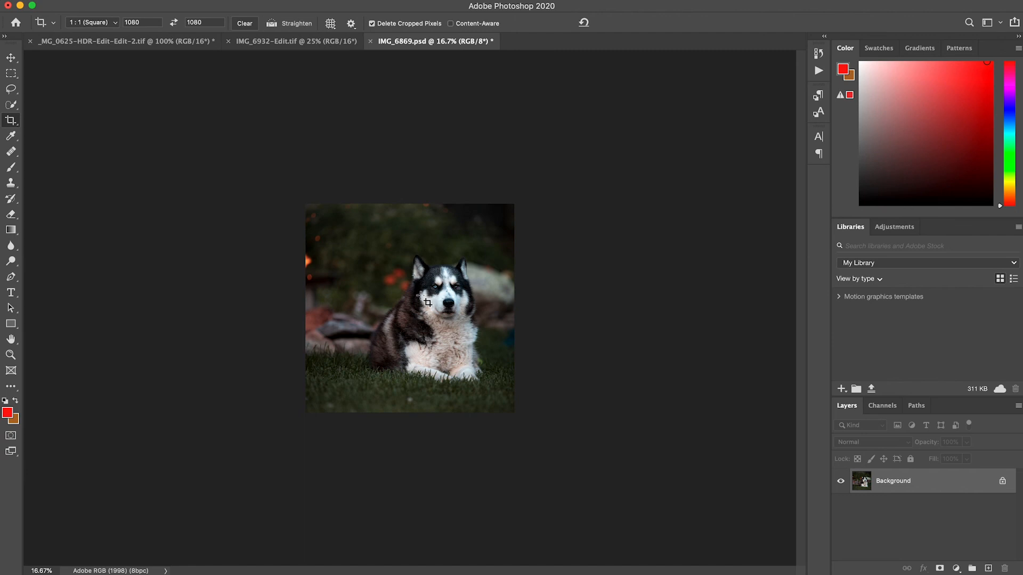
click(420, 296)
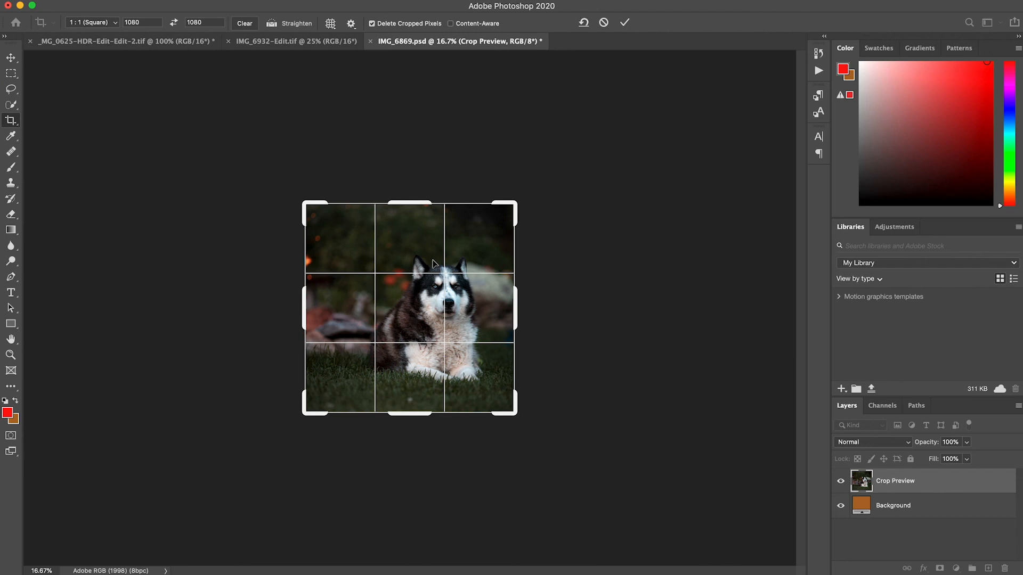
key(Return)
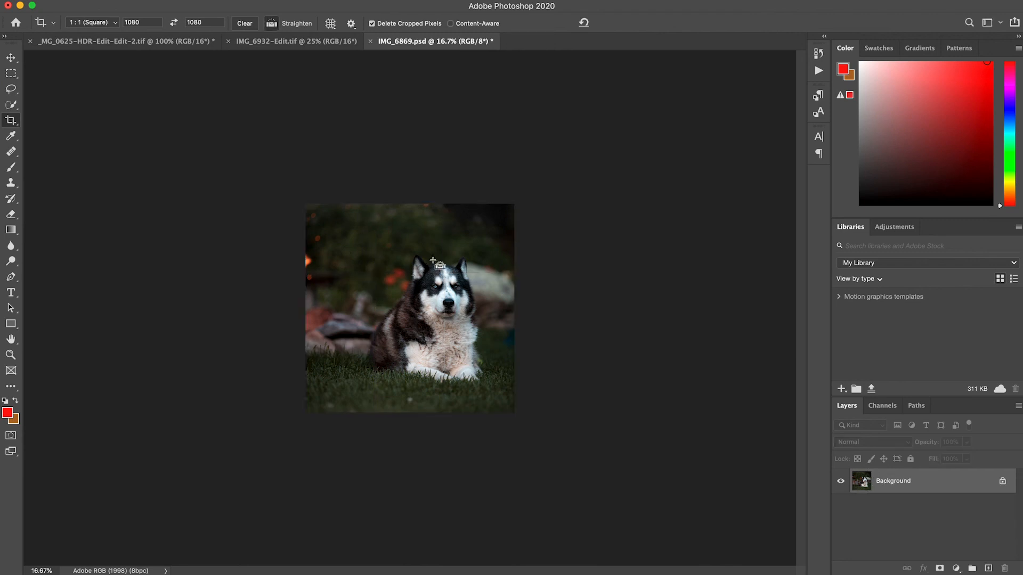
key(ctrl+z)
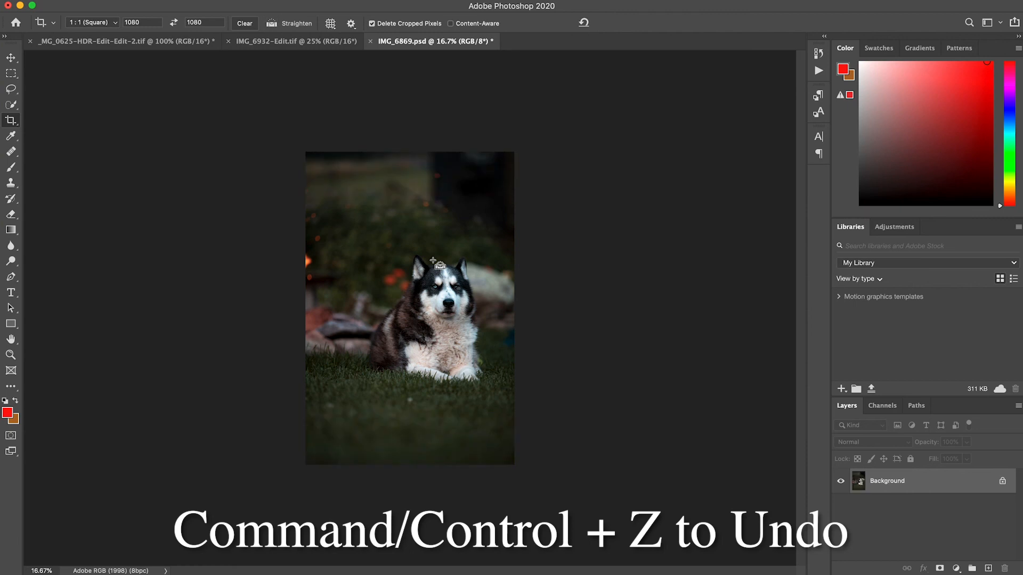